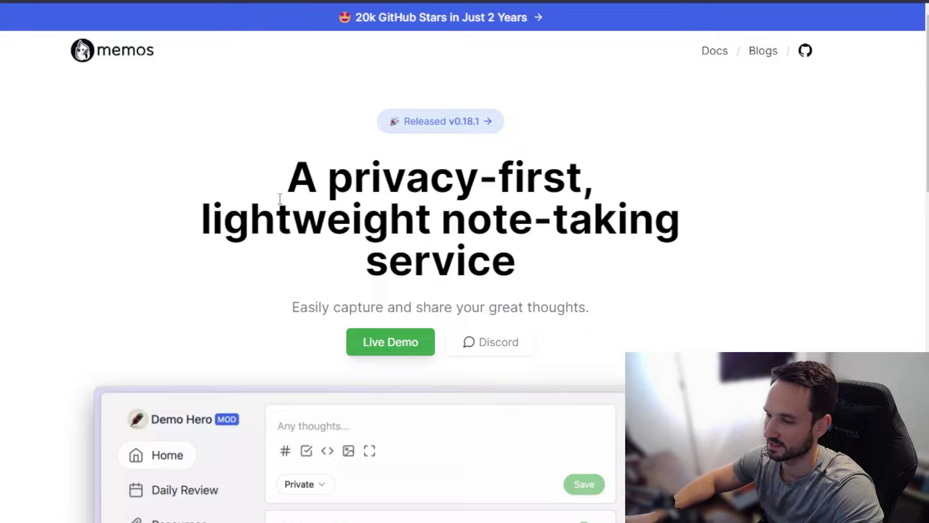
Step: Scroll through the Memos home page and highlight the headline's first line while reading
scroll(279, 198, down, 2)
scroll(280, 198, up, 2)
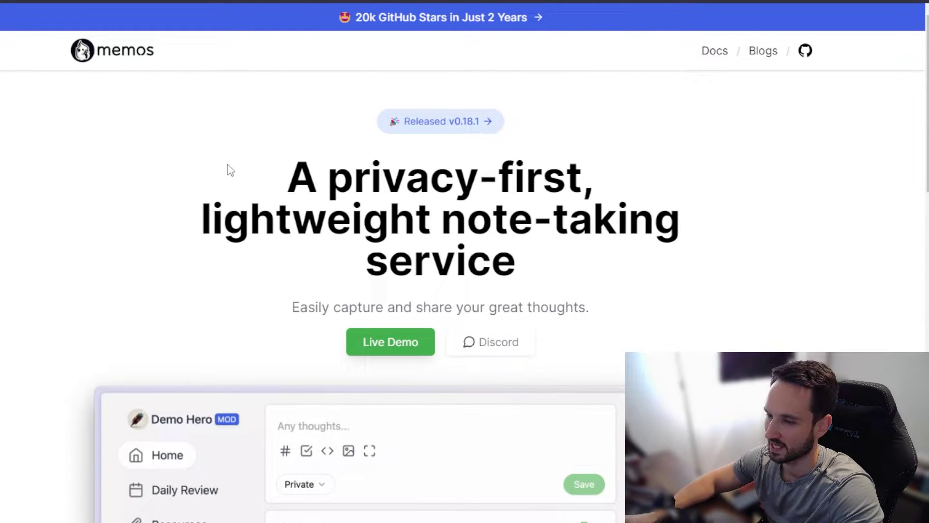
drag(303, 178, 611, 229)
click(516, 260)
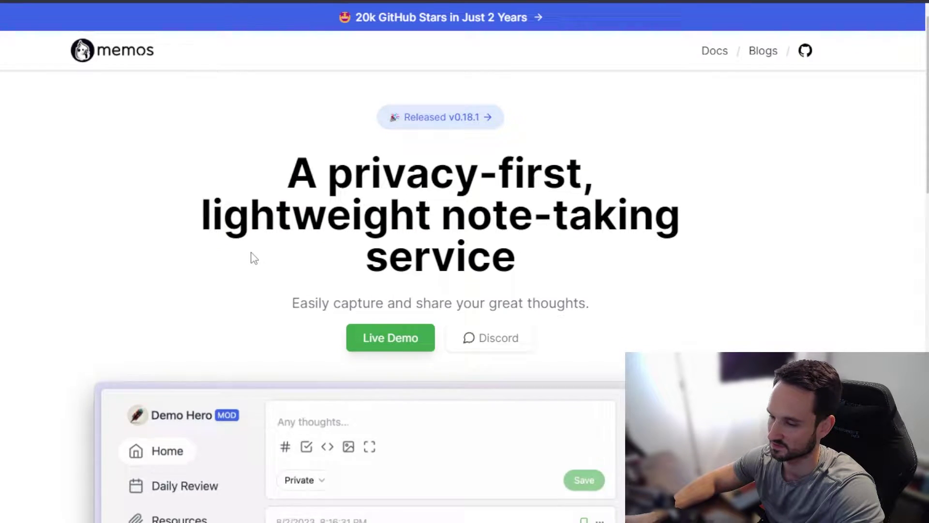
scroll(252, 257, down, 4)
scroll(82, 148, down, 3)
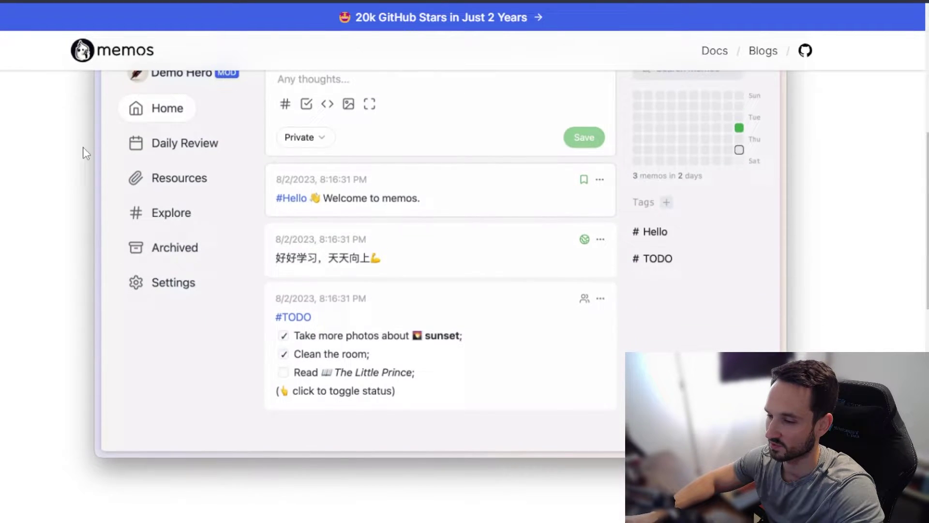
scroll(261, 239, up, 1)
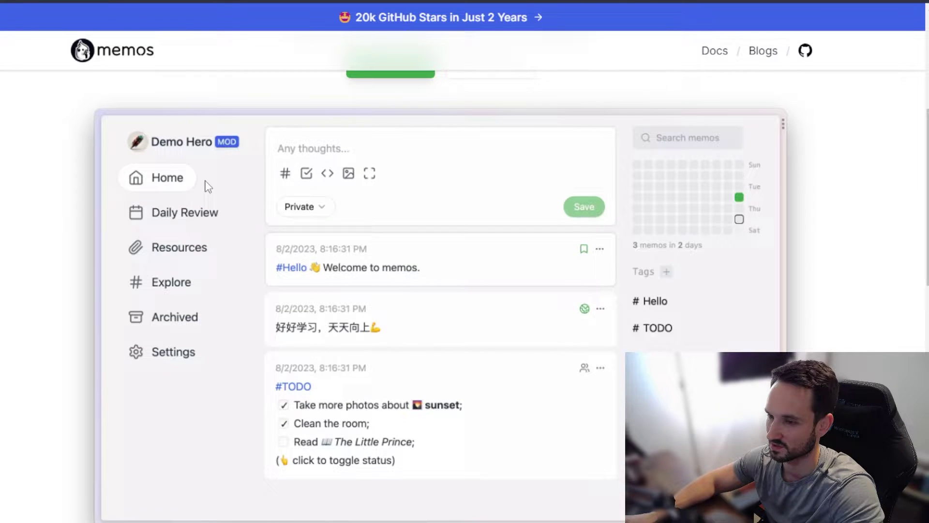
scroll(333, 212, down, 10)
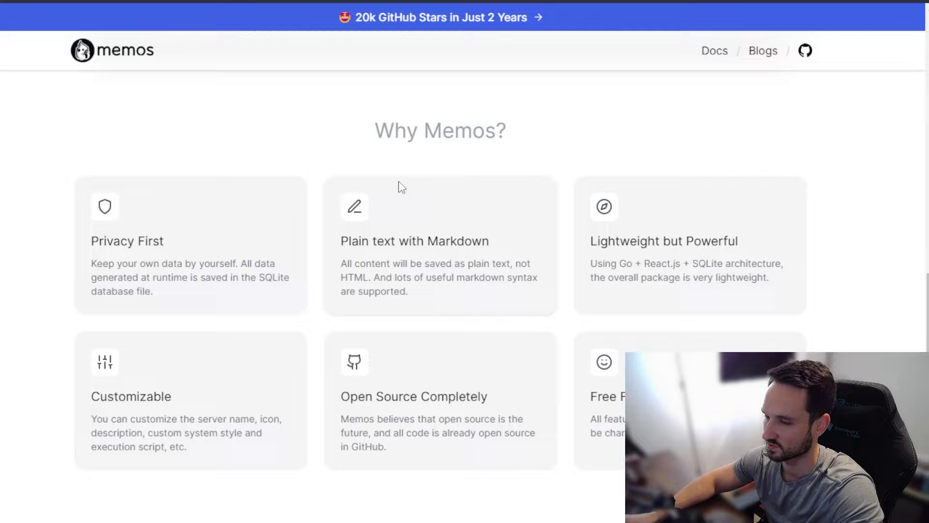
scroll(319, 312, down, 3)
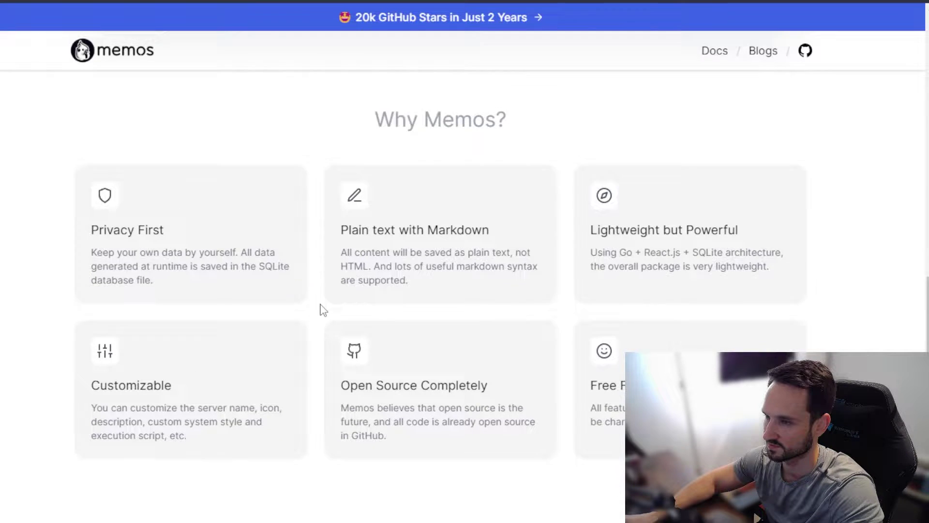
scroll(322, 307, up, 2)
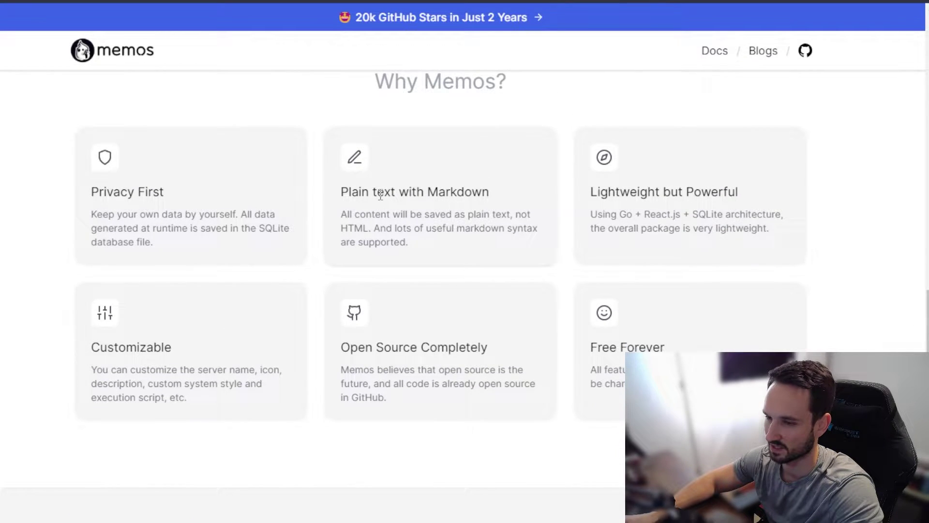
scroll(315, 293, down, 3)
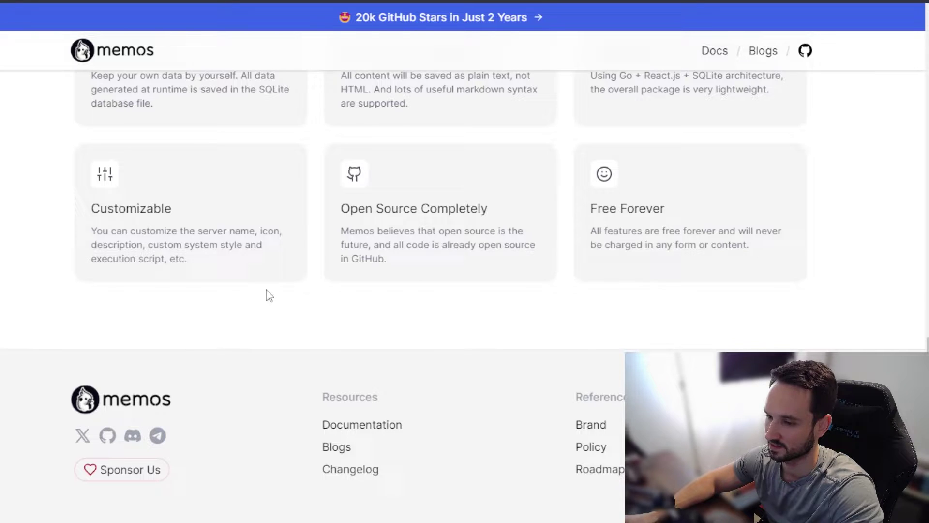
scroll(326, 338, up, 15)
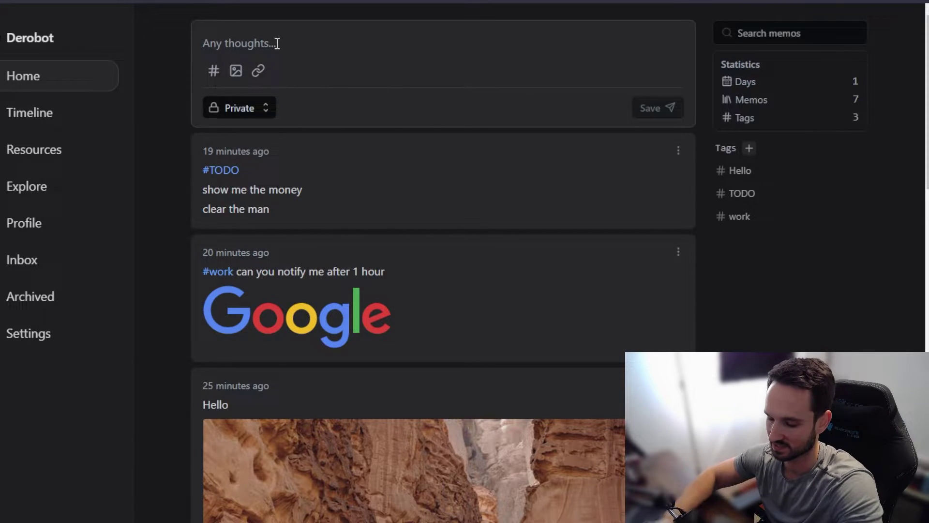
Step: Post a private memo reading 'test', then open its Edit dialog and close it unchanged
text(test)
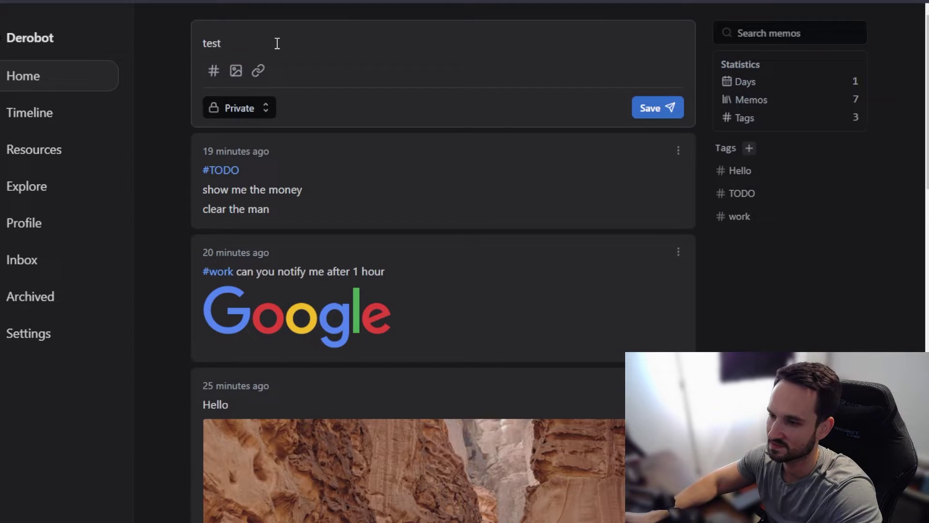
click(656, 113)
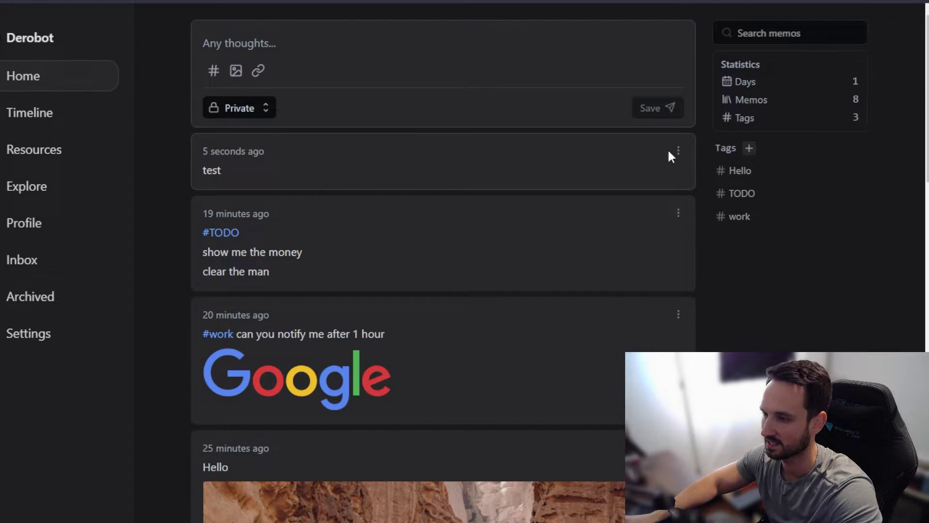
mouse_move(683, 153)
click(658, 194)
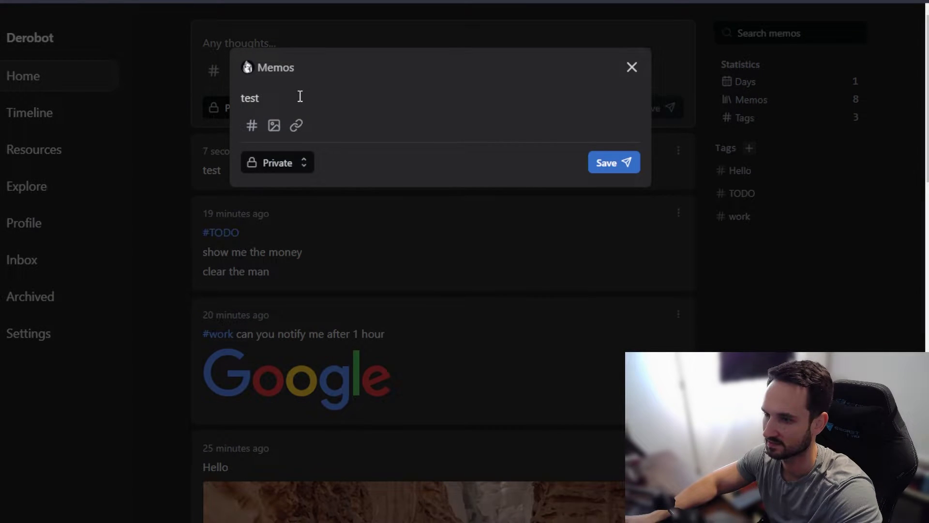
mouse_move(264, 131)
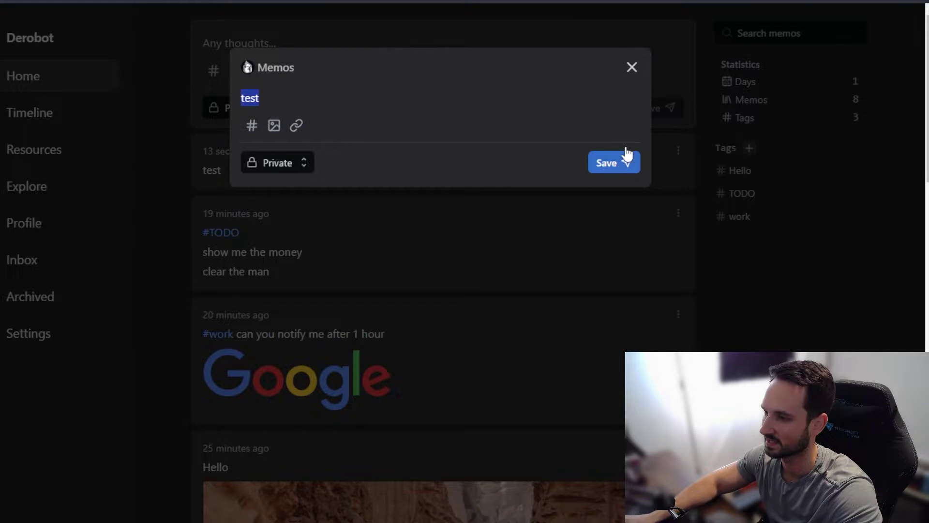
click(632, 67)
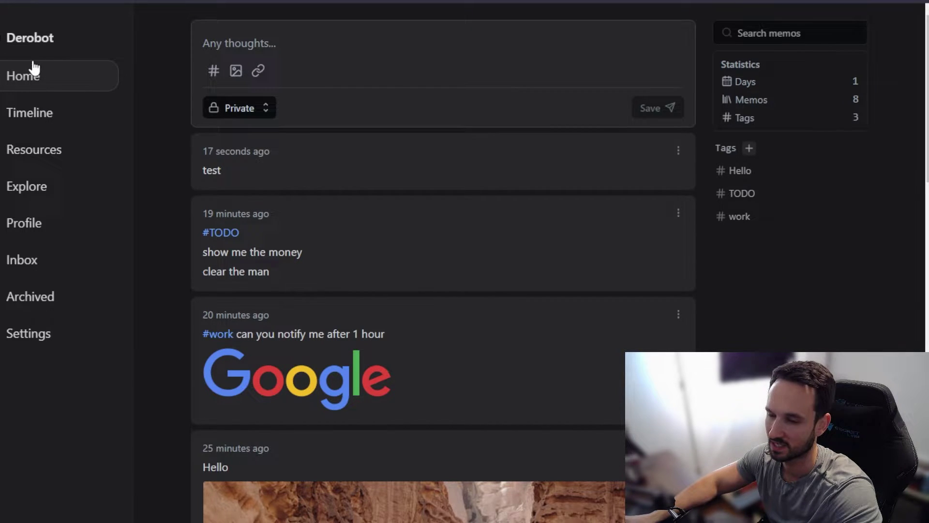
Step: Switch to the Timeline view and scroll through the memos
click(32, 116)
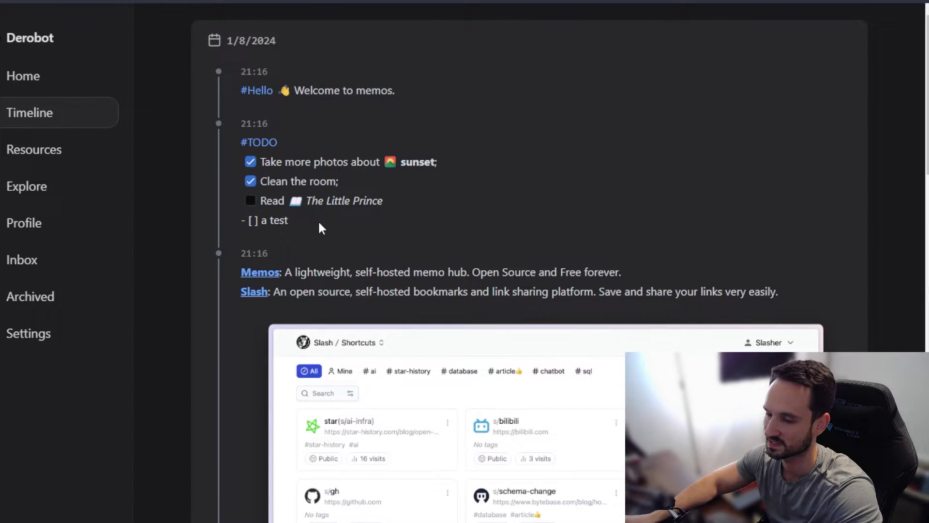
scroll(318, 226, down, 5)
scroll(277, 157, up, 5)
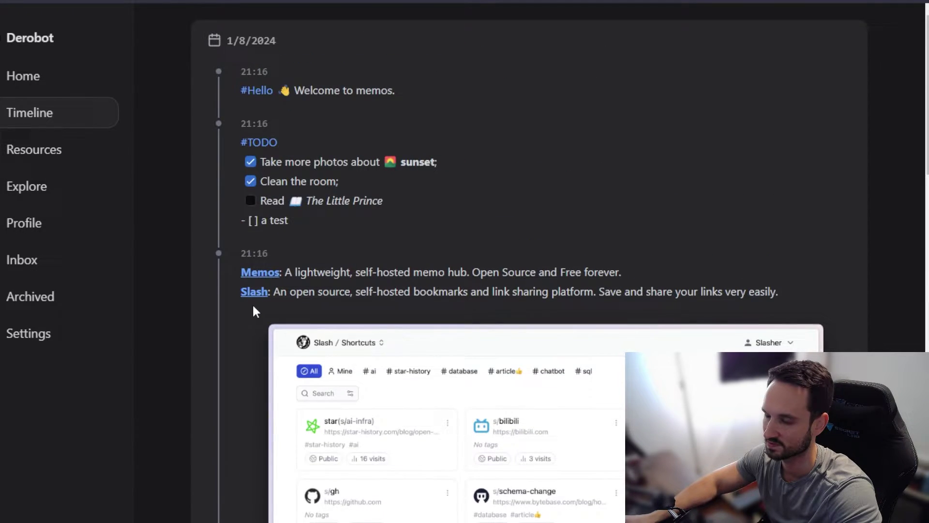
scroll(252, 303, down, 3)
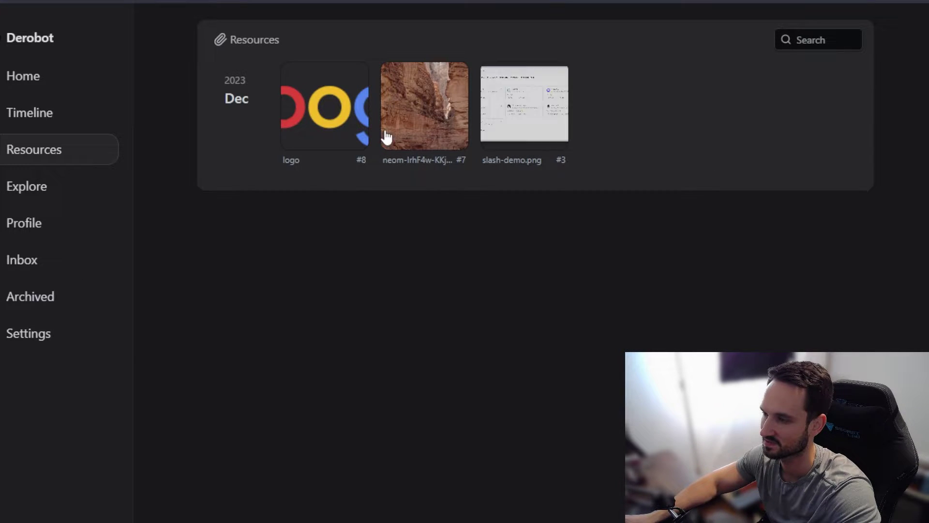
Step: Browse the Explore feed, then go to the Profile page listing the account's memos
click(37, 191)
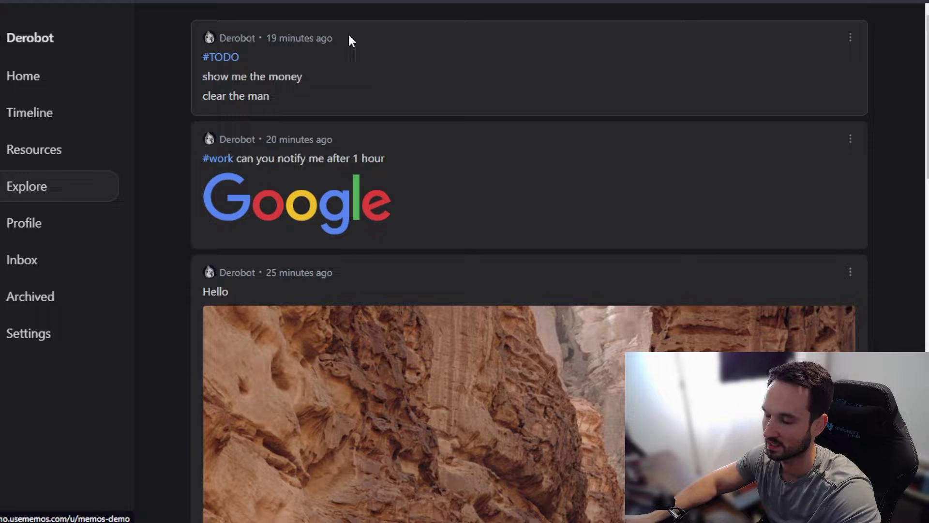
scroll(238, 371, down, 1)
scroll(239, 370, down, 8)
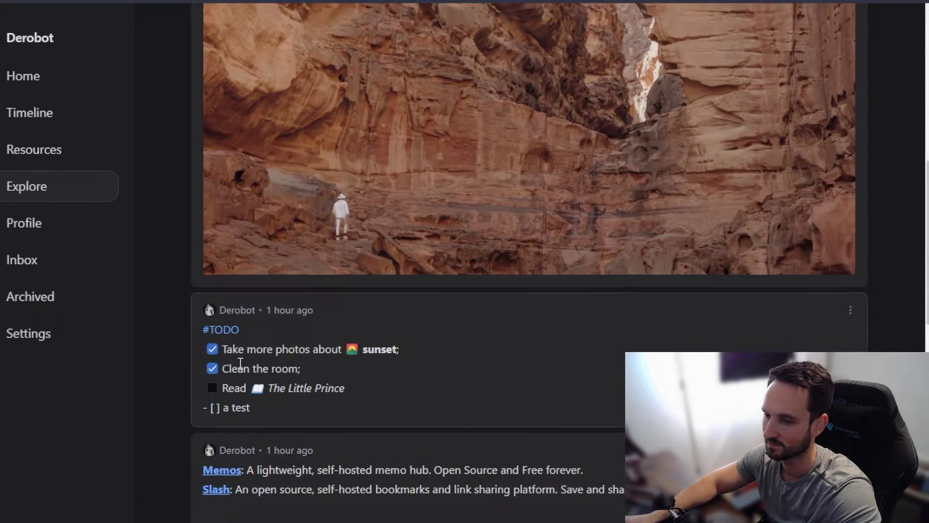
scroll(236, 360, up, 9)
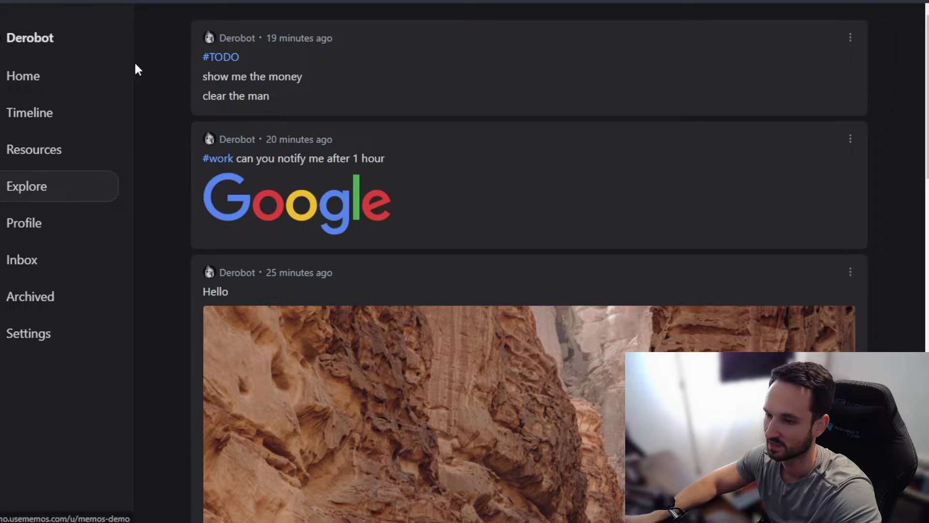
click(44, 228)
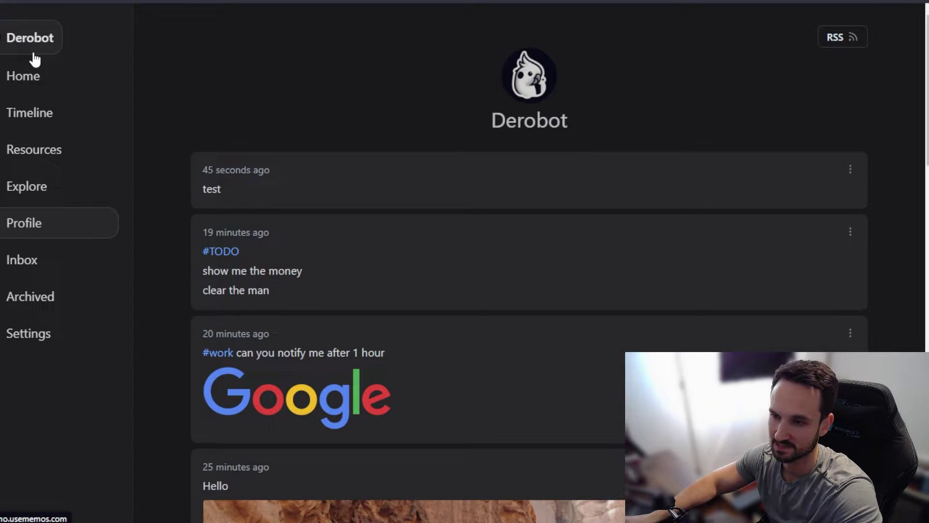
Step: Post a Public memo reading 'hi mike' from the home feed
click(44, 88)
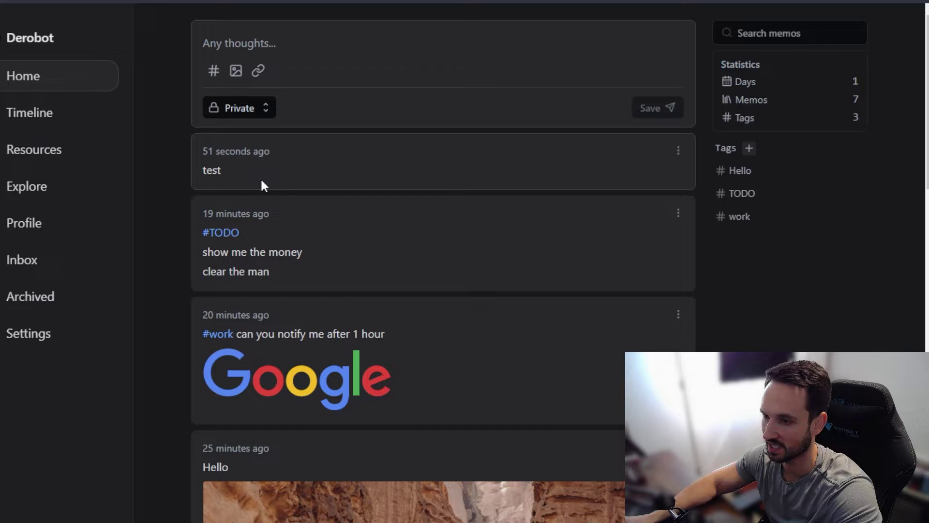
click(678, 151)
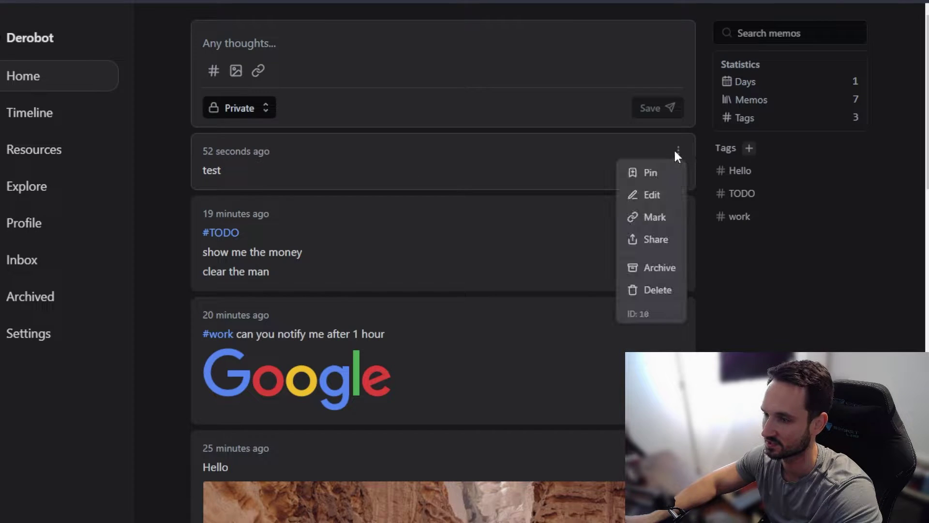
click(282, 45)
text(hi)
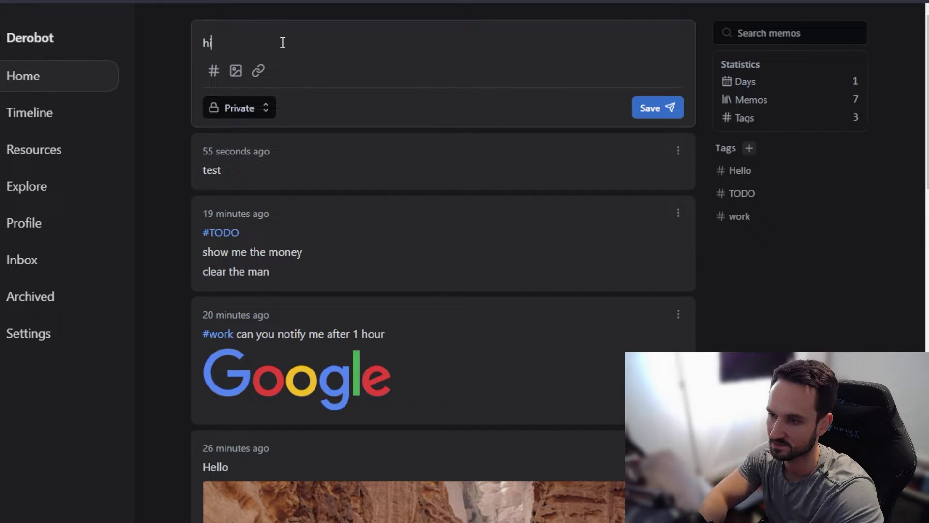
text( mike)
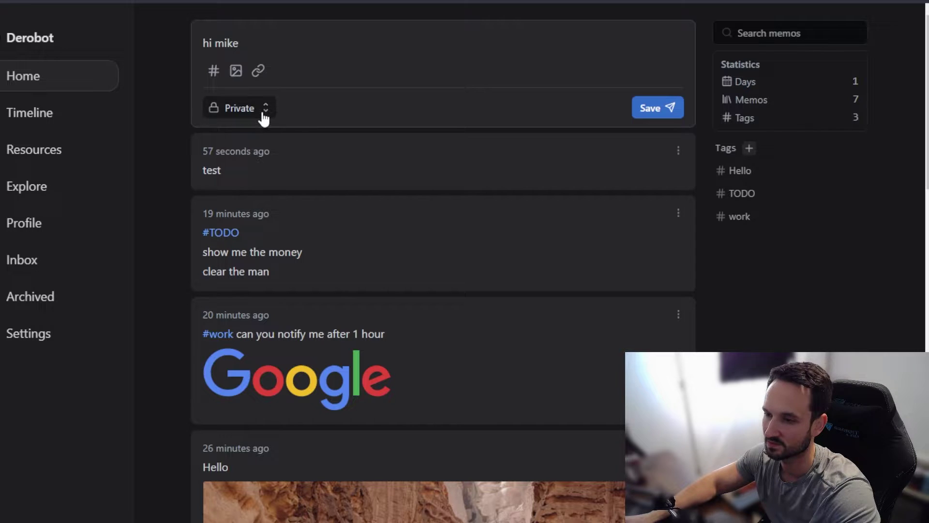
click(263, 114)
click(228, 180)
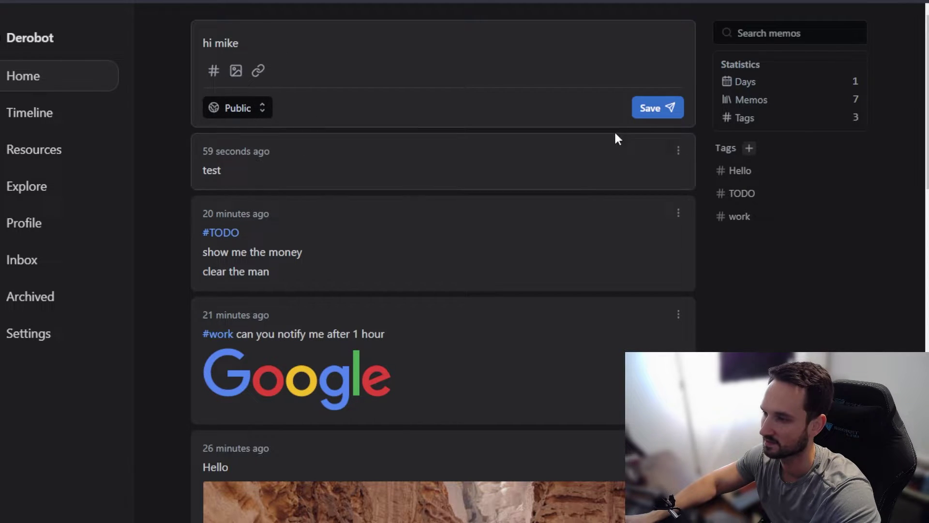
key(ctrl+Return)
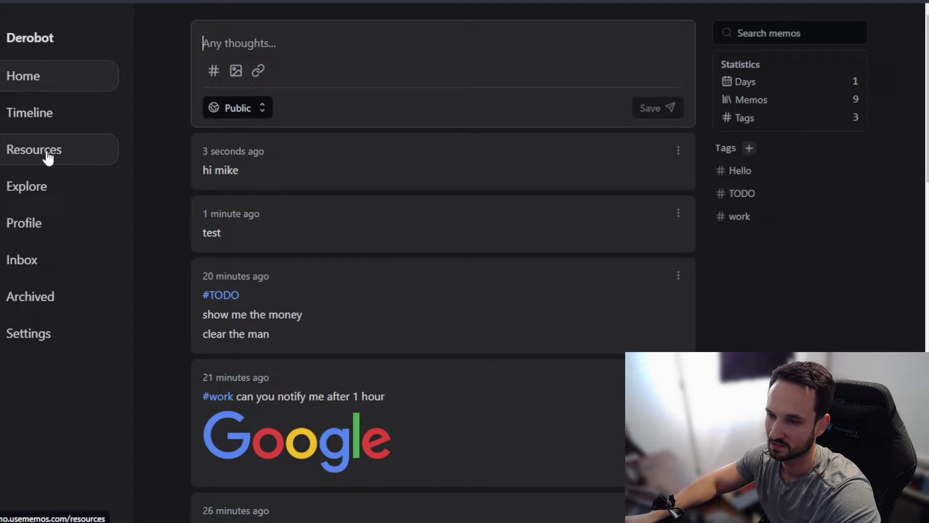
Step: Visit Explore, Profile and Inbox, ending on the empty Archived memos page
click(32, 192)
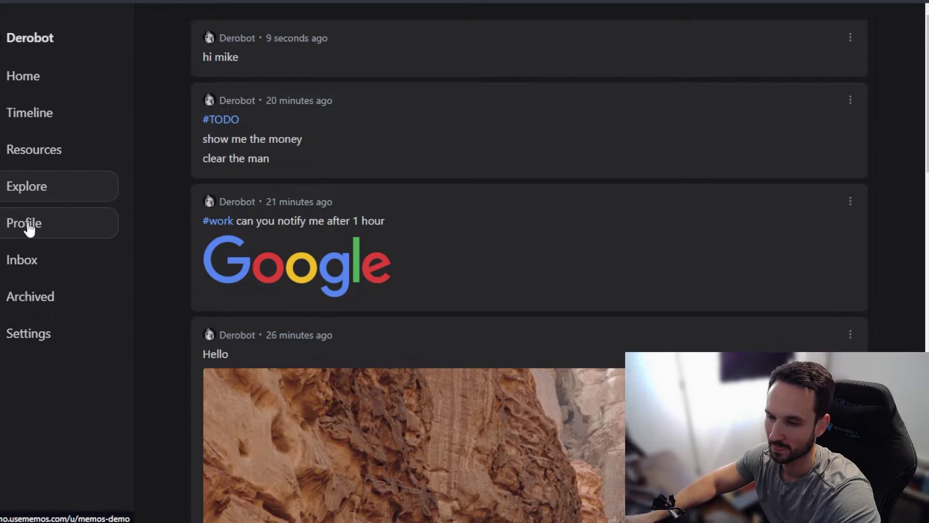
click(29, 222)
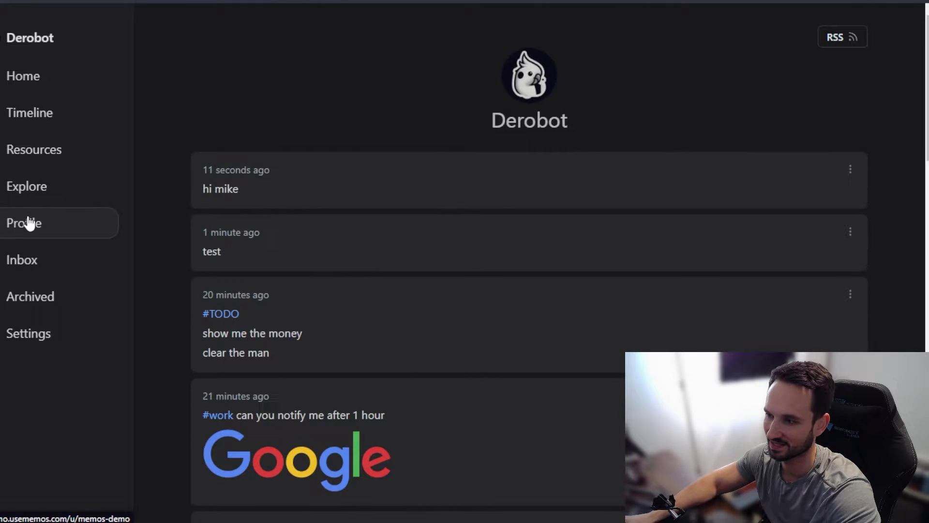
scroll(452, 158, down, 10)
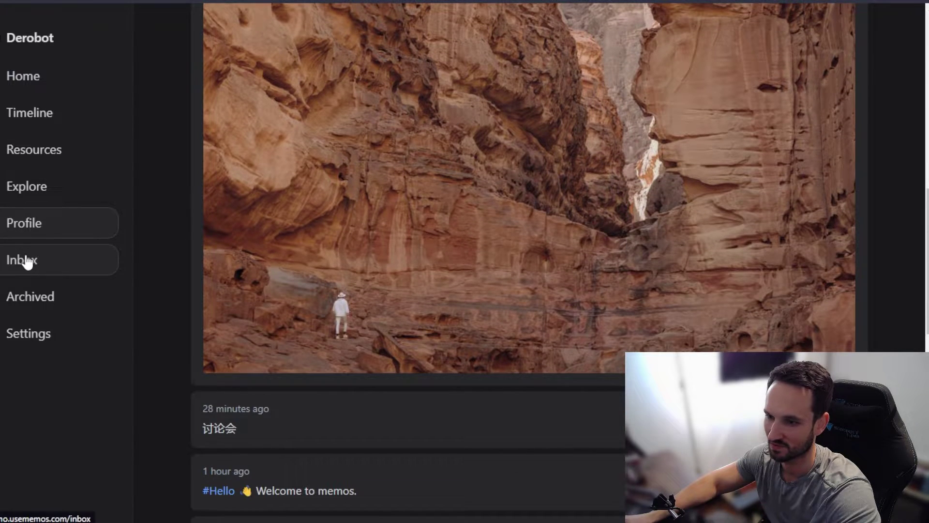
click(27, 260)
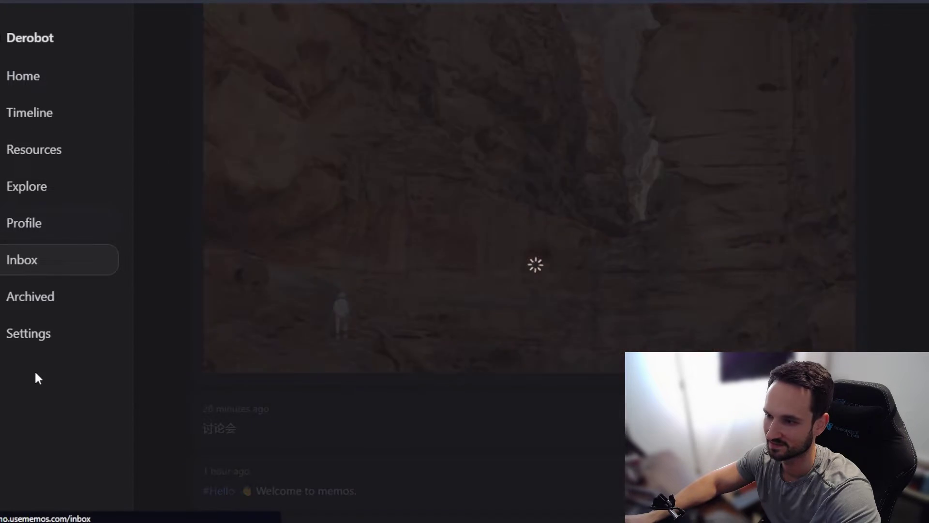
click(34, 310)
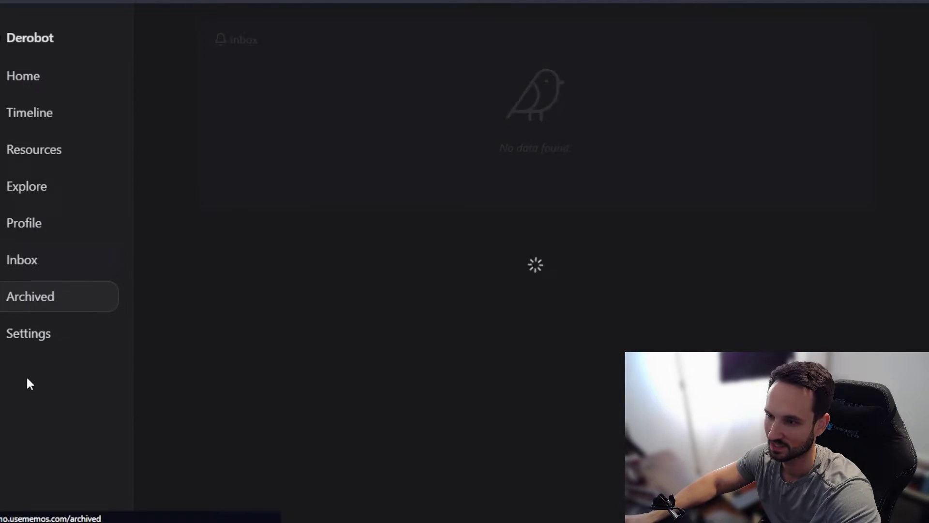
Step: Edit the 'test' memo to add #youtubetest on a new line and save it
click(53, 84)
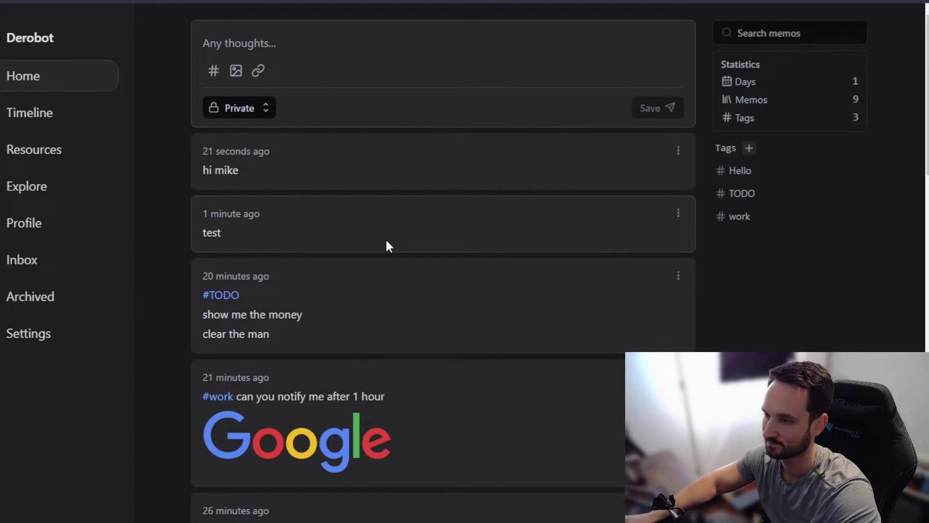
mouse_move(678, 213)
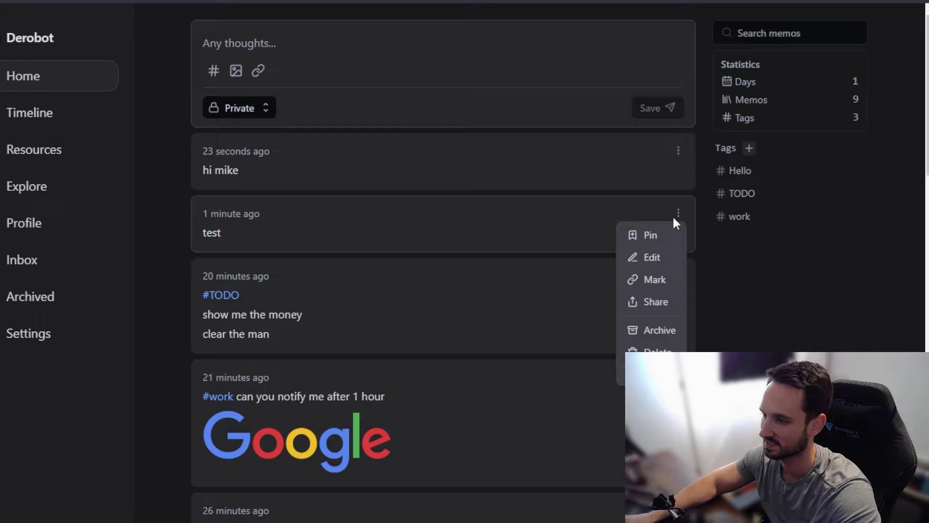
click(651, 257)
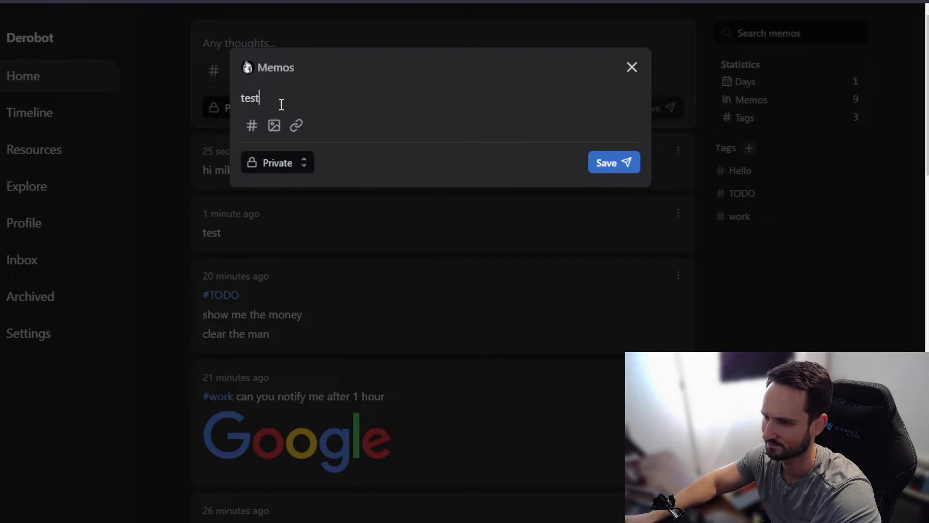
key(Return)
key(Return)
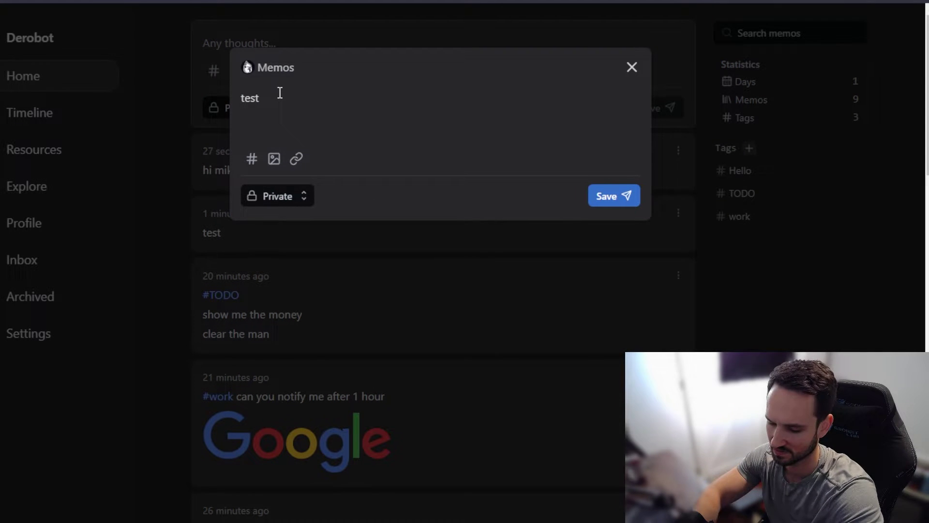
text(#youtubetest)
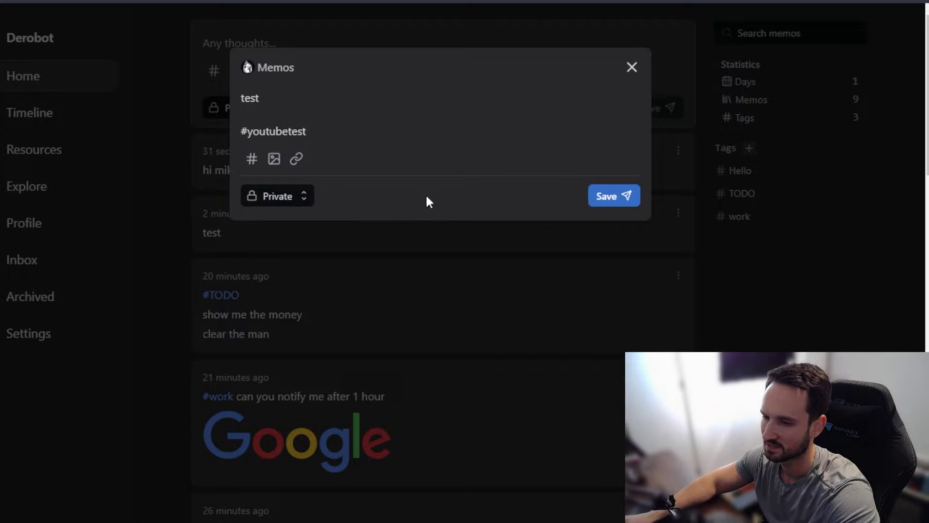
click(609, 198)
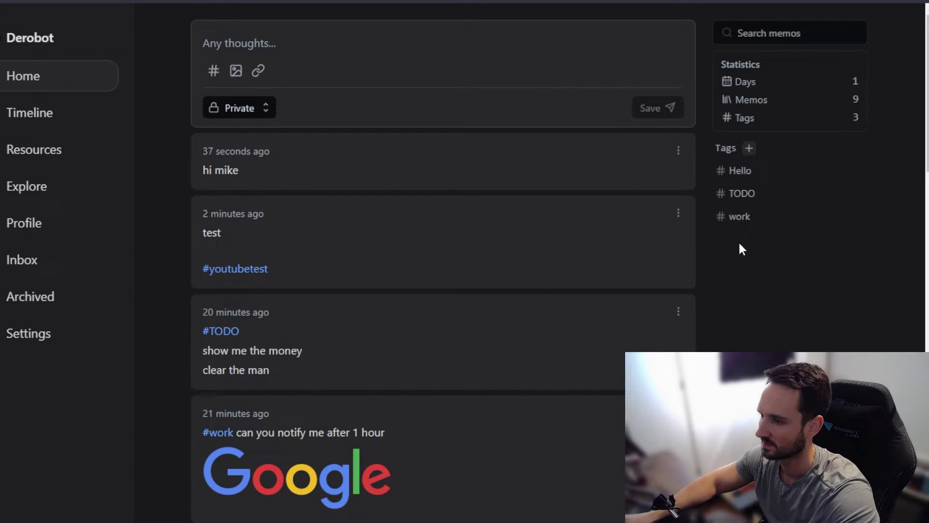
Step: Filter memos by #youtubetest and archive the tagged 'test' memo
click(260, 270)
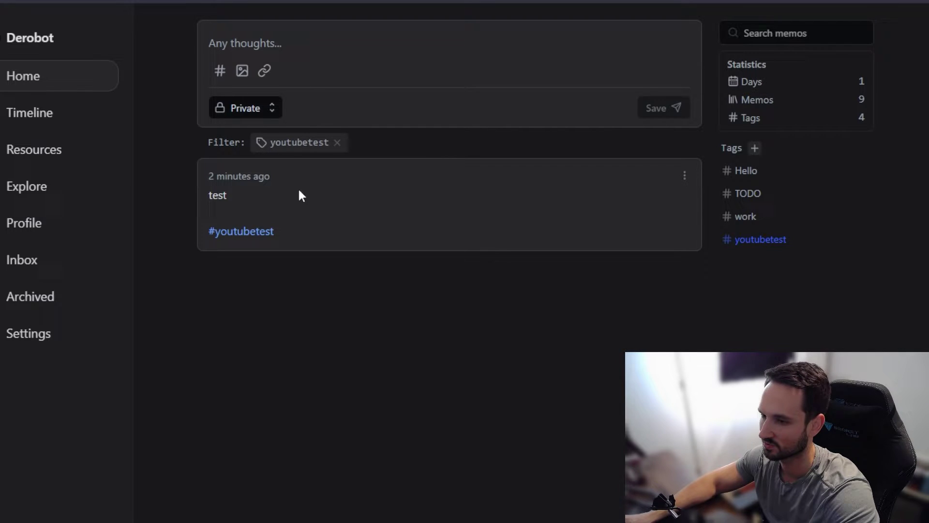
click(684, 176)
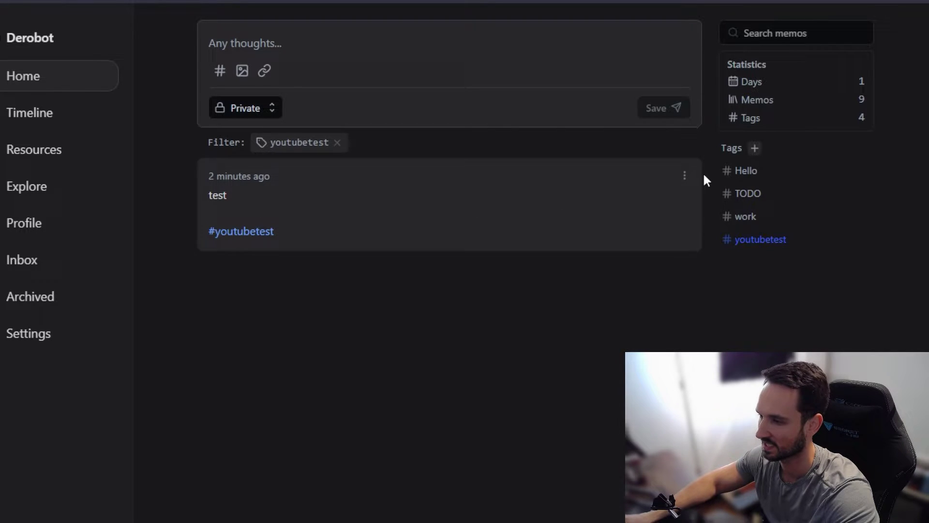
click(684, 175)
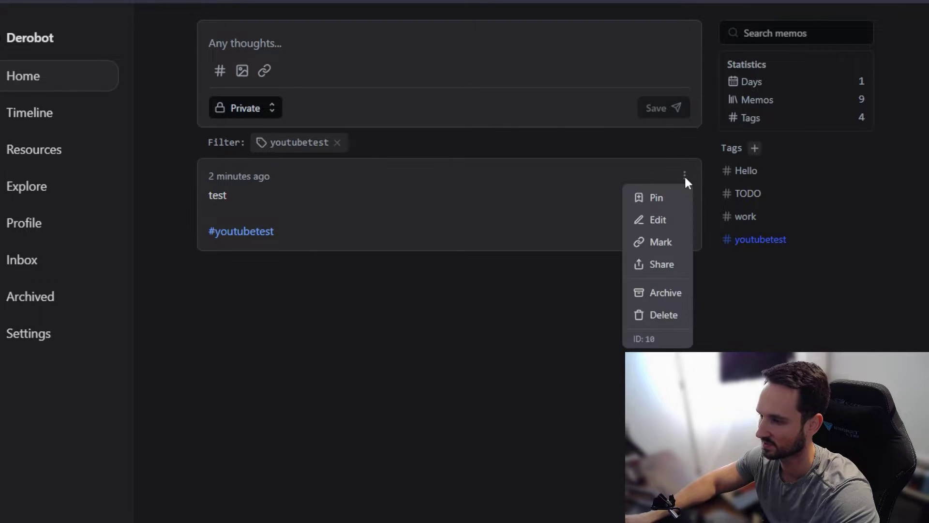
click(655, 317)
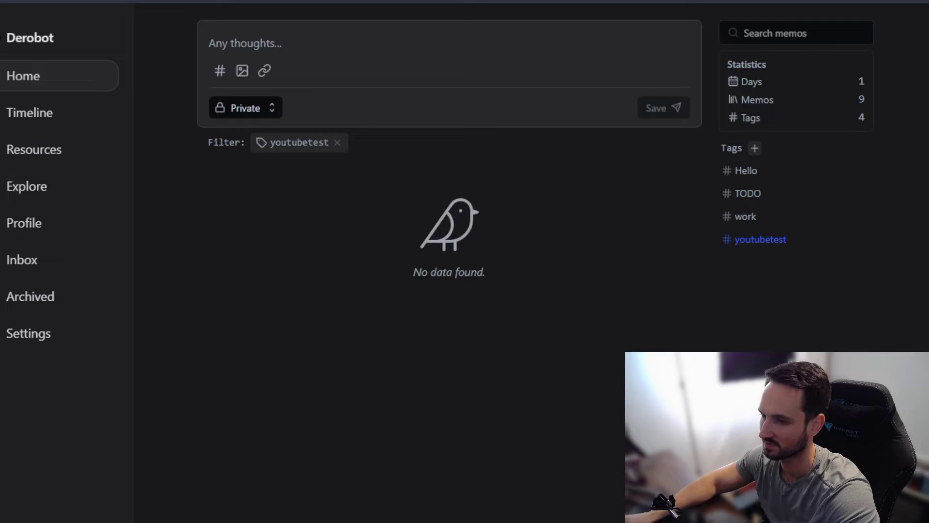
Step: Return to the unfiltered Home feed, then view Archived memos holding the 'test' memo
click(25, 85)
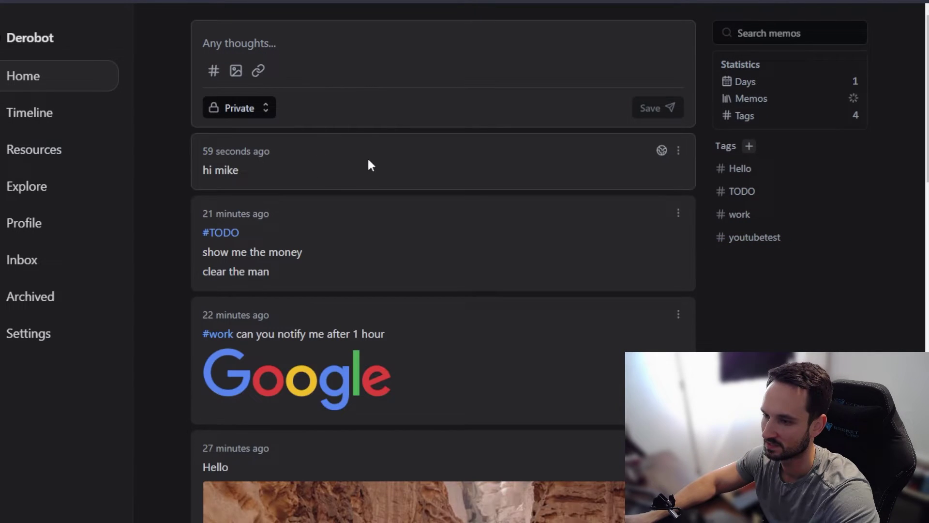
scroll(295, 242, down, 5)
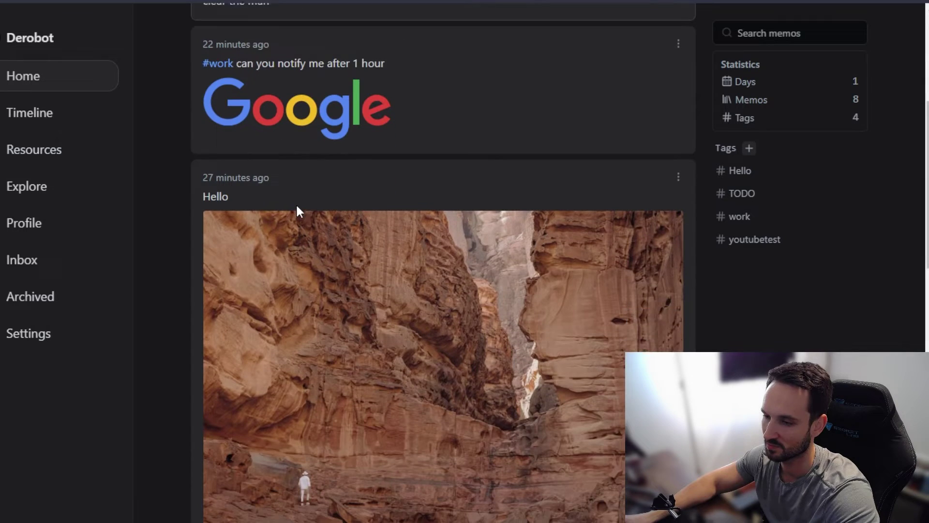
click(21, 303)
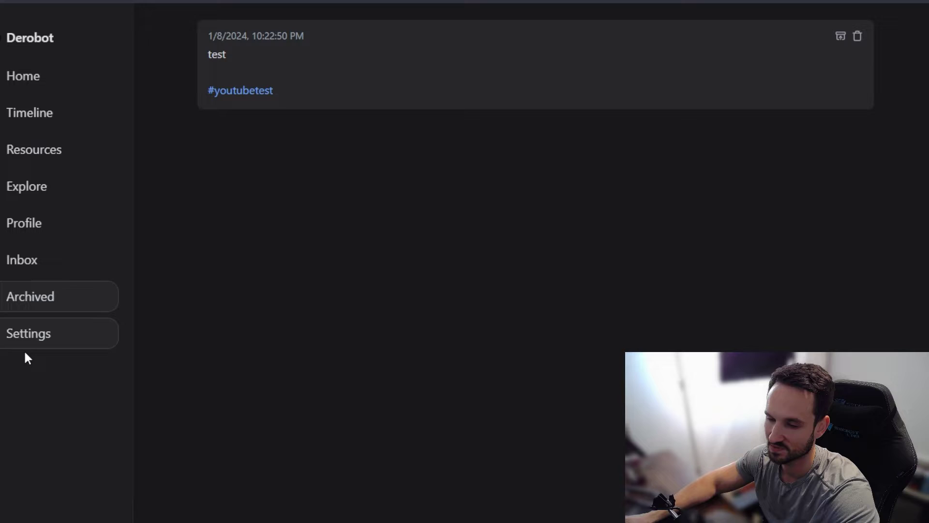
Step: Look through My Account settings, then view Preferences: English, system theme, Private default visibility
click(32, 341)
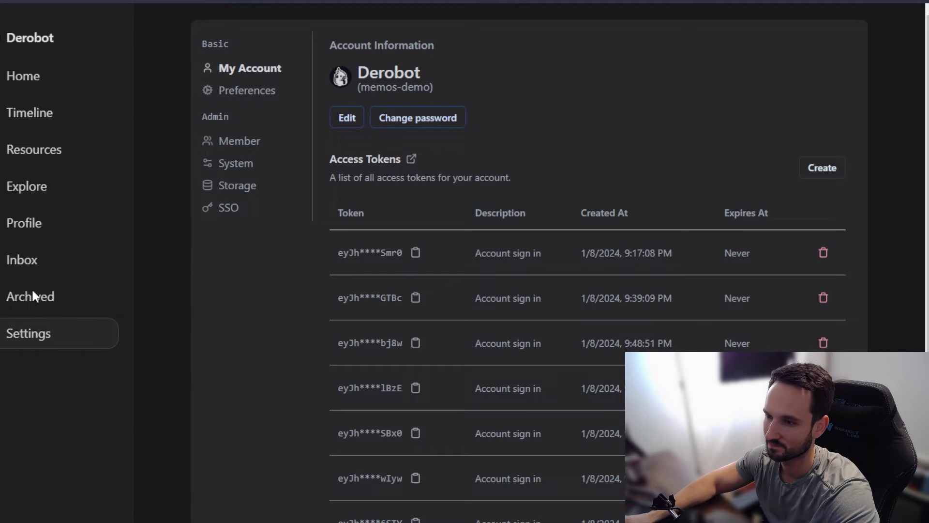
scroll(505, 247, down, 4)
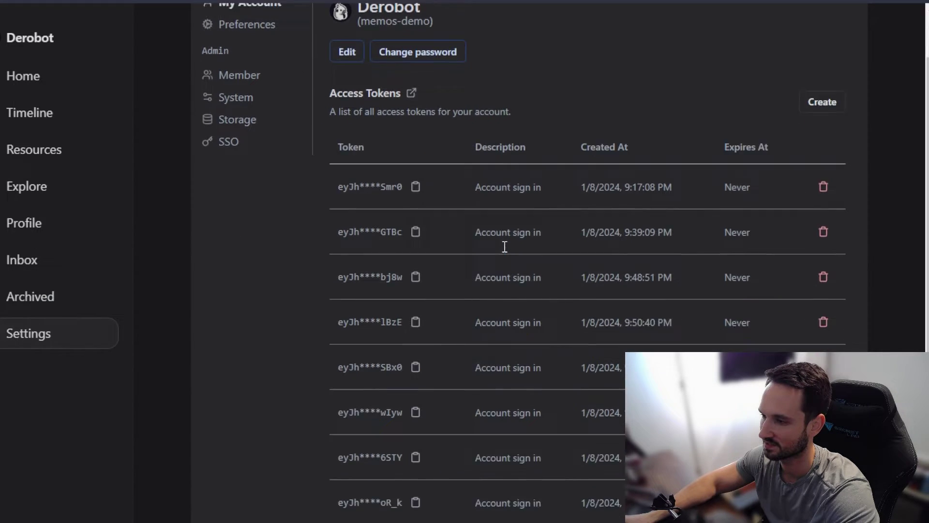
scroll(509, 422, down, 1)
scroll(485, 368, up, 5)
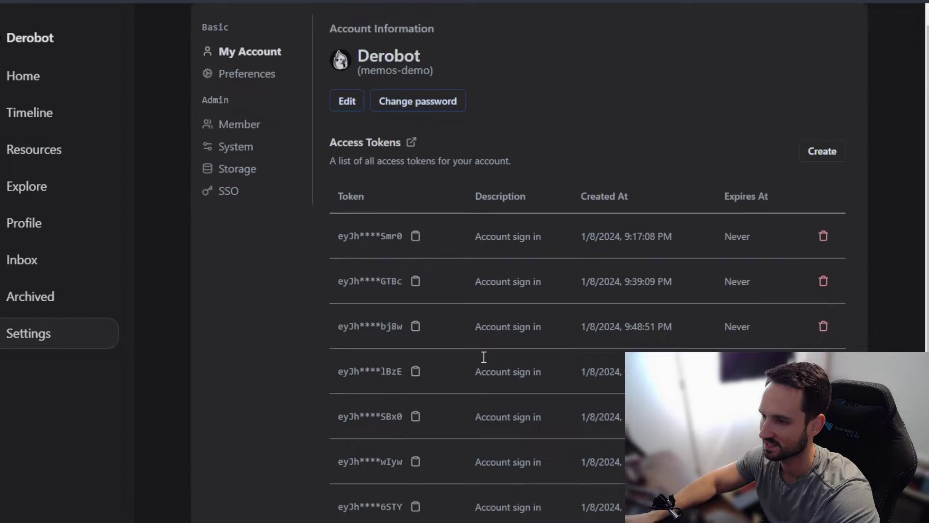
scroll(342, 176, down, 1)
scroll(360, 141, up, 1)
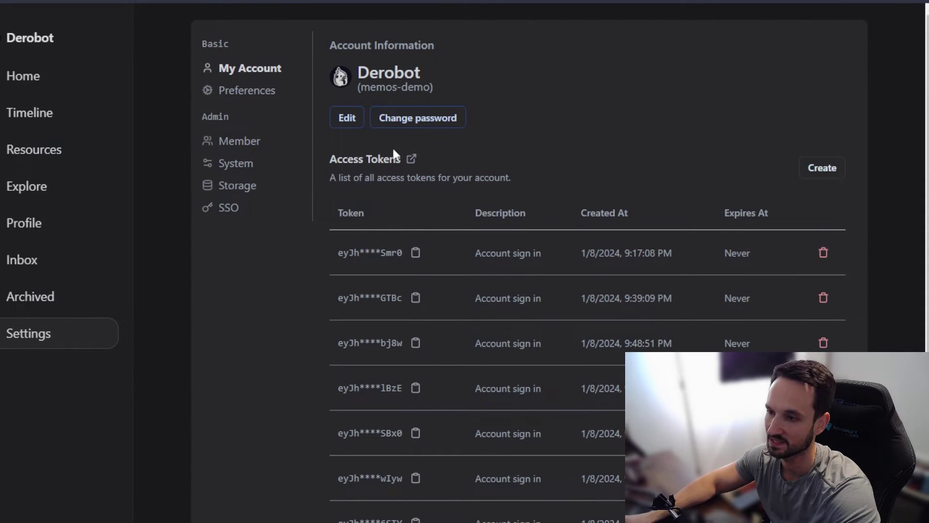
click(242, 91)
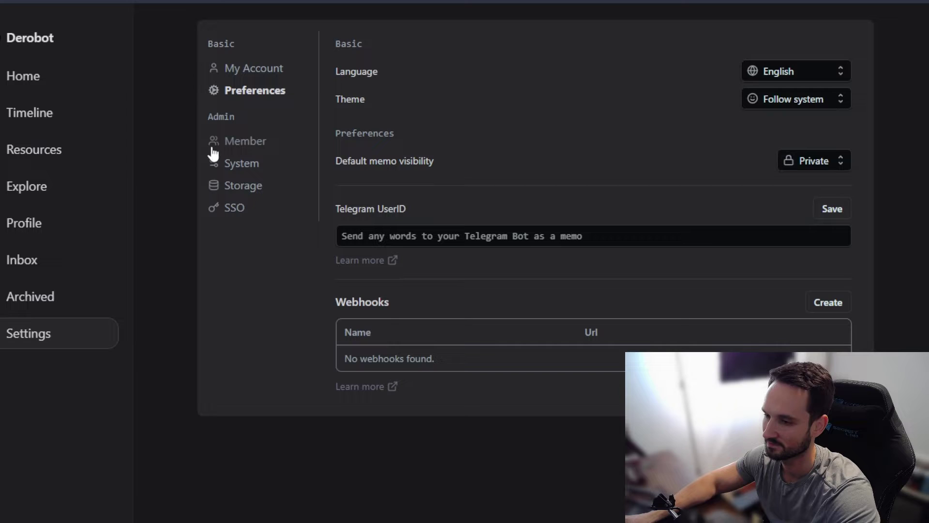
Step: Open the Member admin page and select the second member's username
click(235, 143)
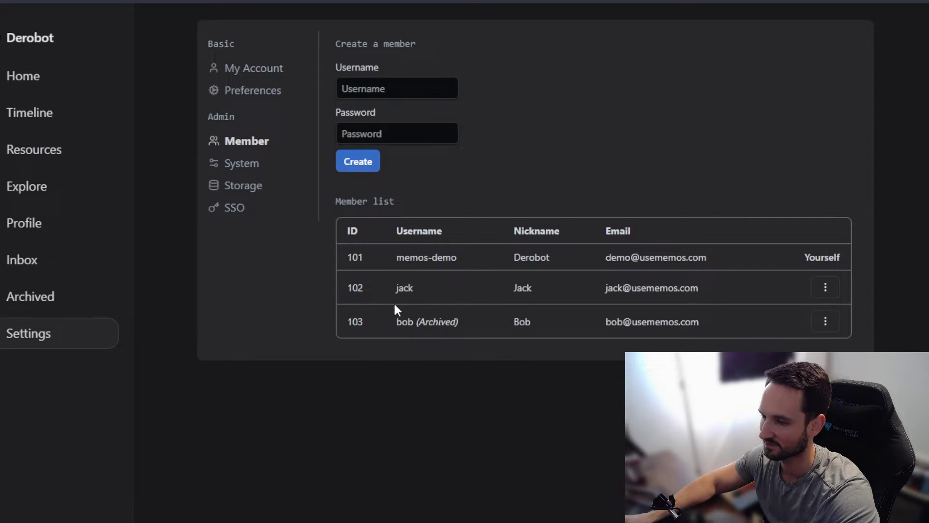
double_click(405, 290)
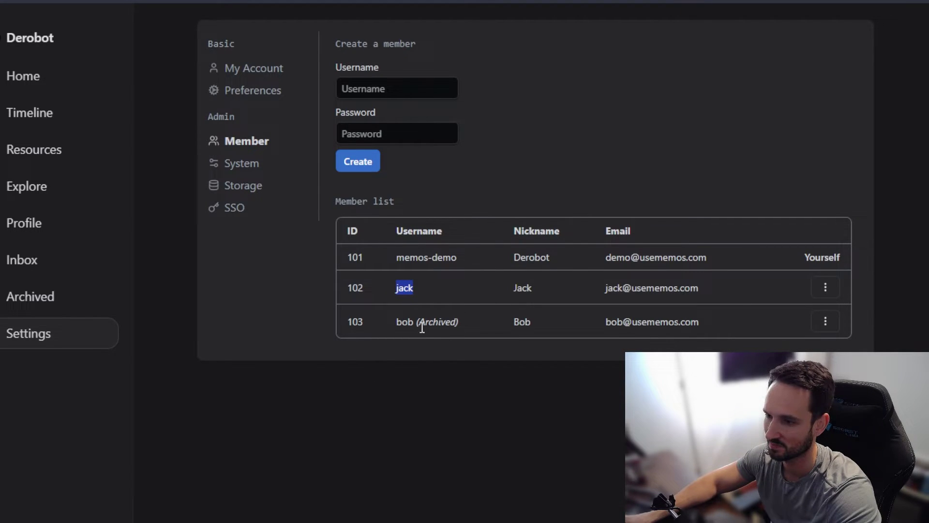
Step: Open System settings and highlight the server name and the 4 KiB database size
click(242, 164)
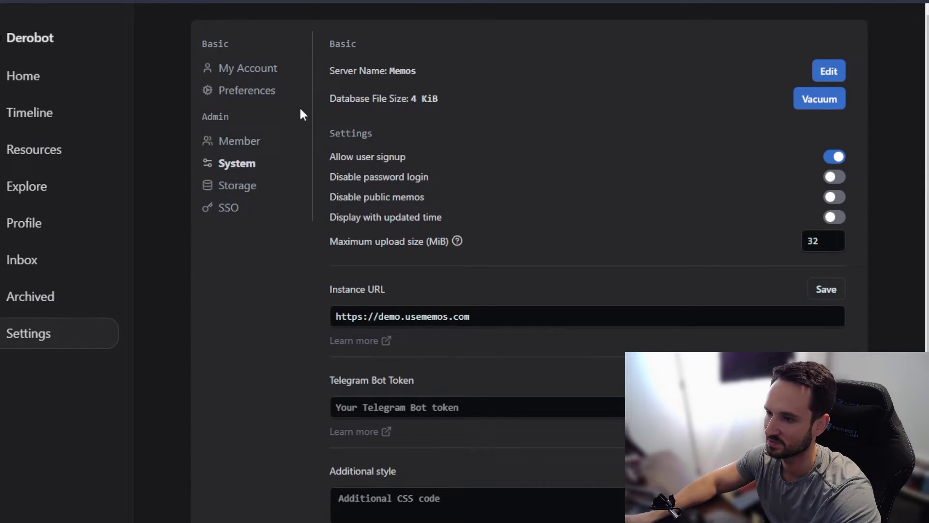
double_click(389, 73)
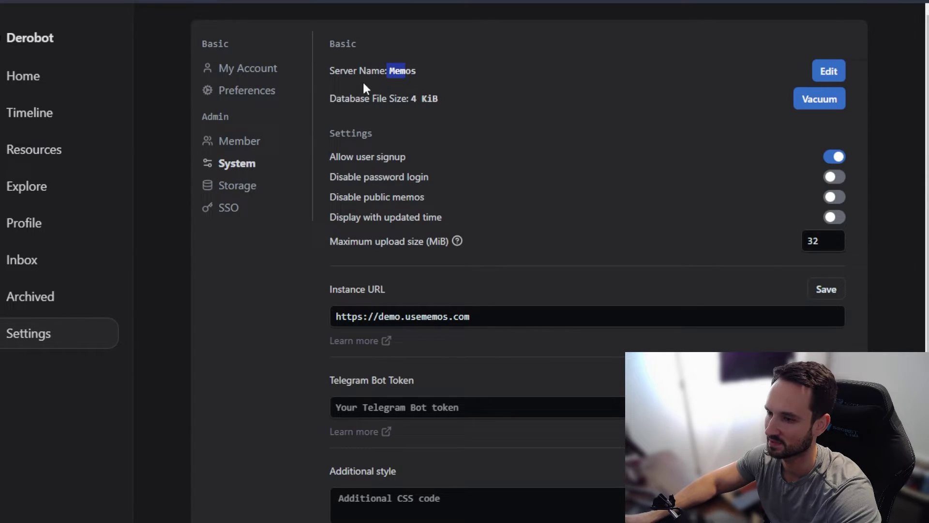
drag(329, 98, 452, 100)
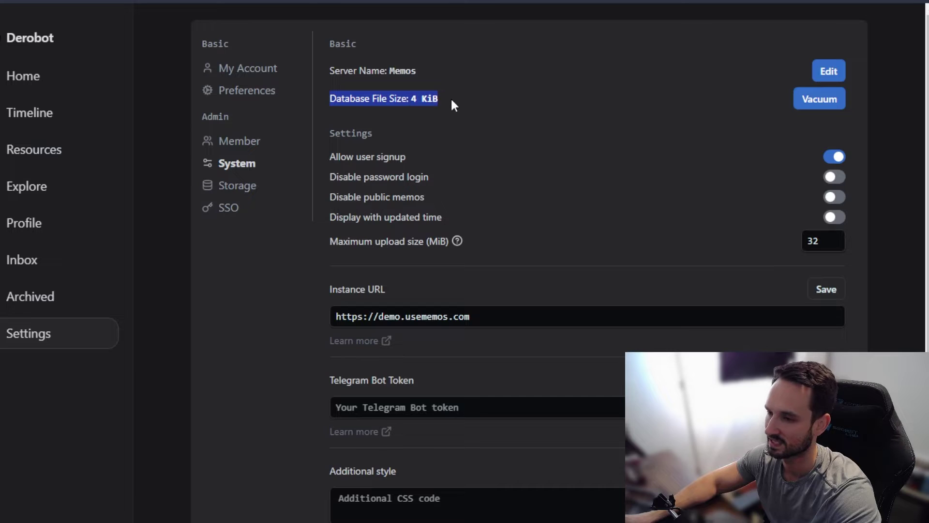
click(407, 99)
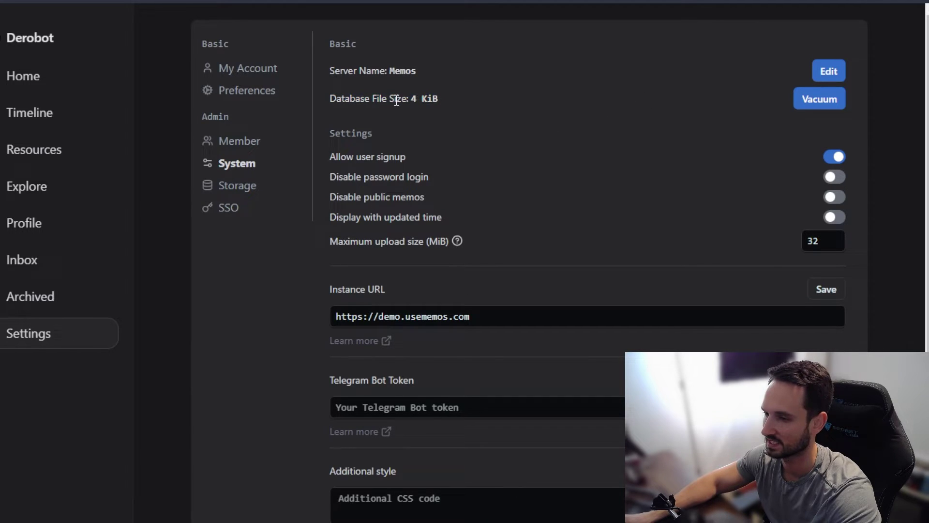
drag(409, 100, 442, 99)
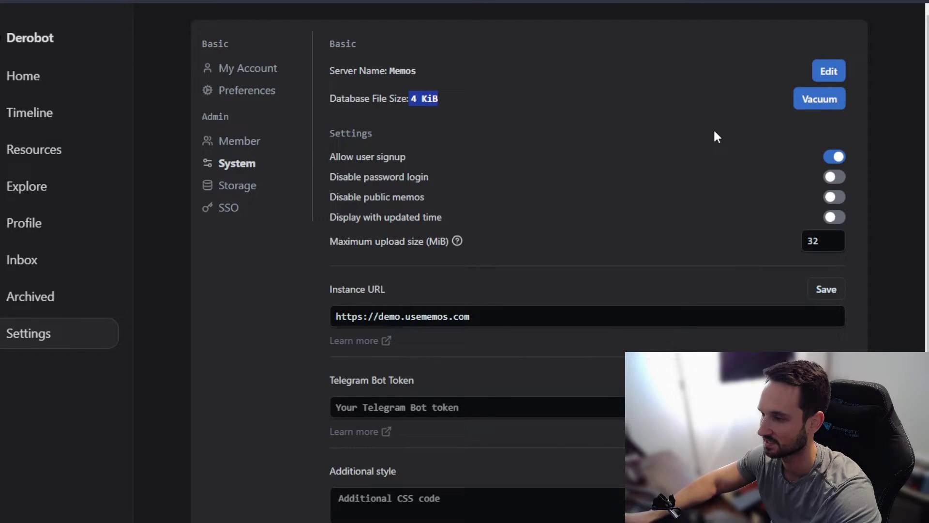
Step: Scroll the System page, then view Storage settings using the Local file system
scroll(465, 176, down, 1)
scroll(463, 172, down, 1)
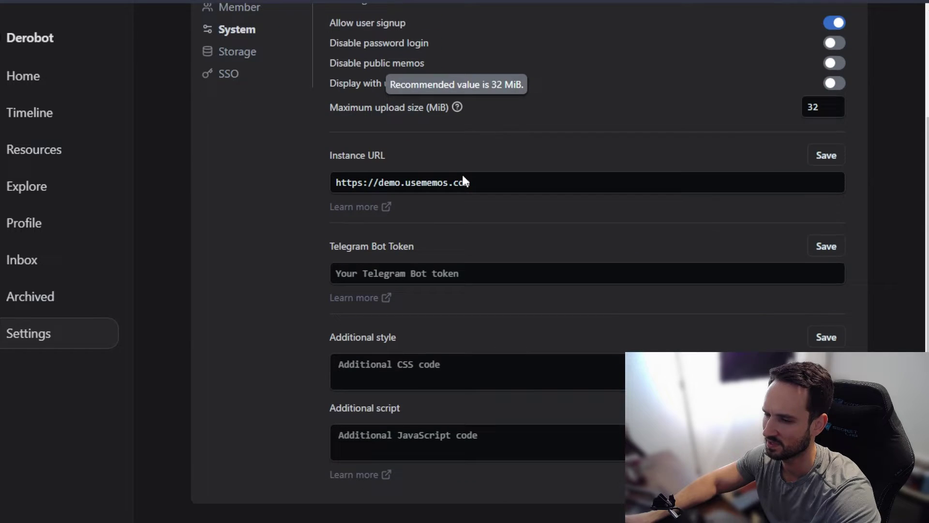
scroll(454, 436, up, 2)
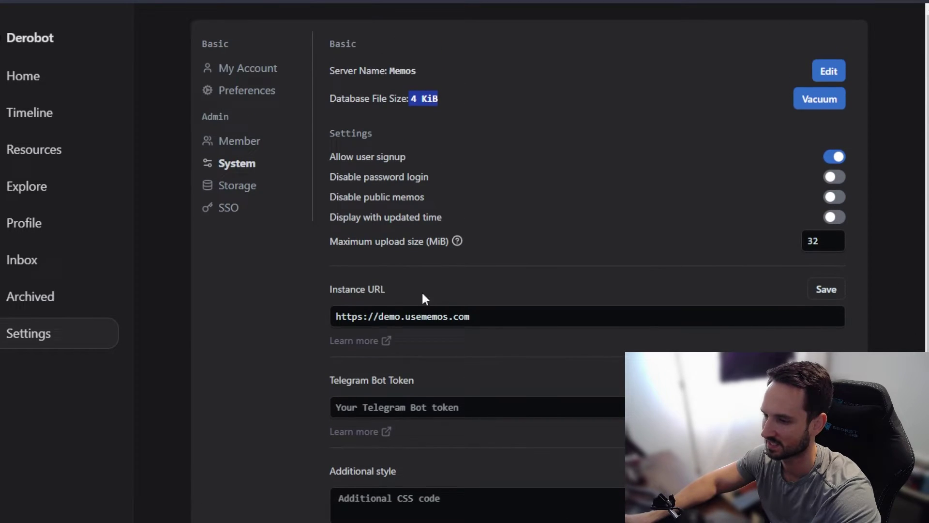
scroll(402, 339, down, 2)
scroll(460, 228, up, 2)
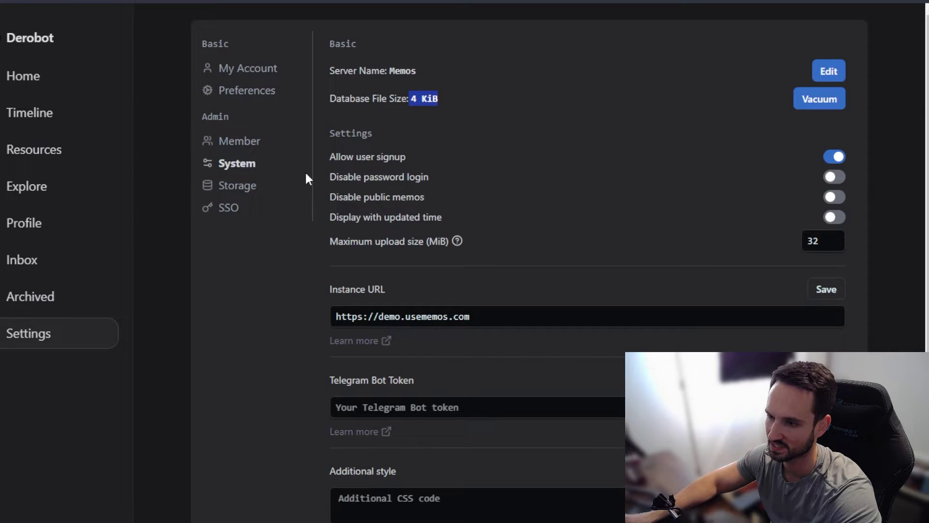
click(237, 185)
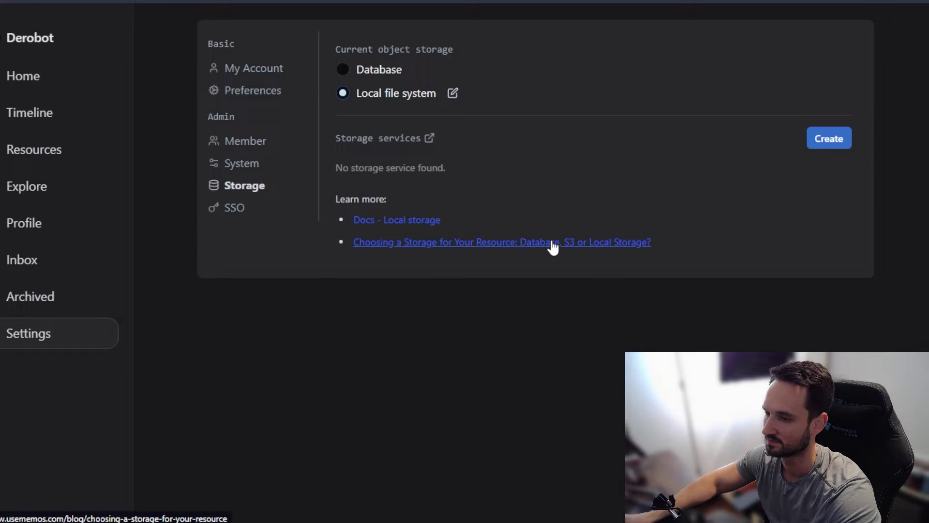
click(233, 206)
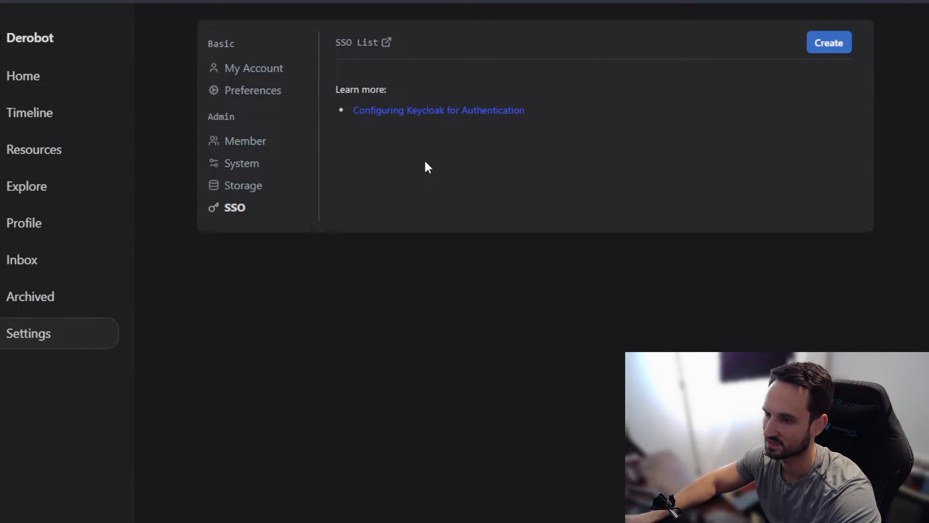
click(276, 72)
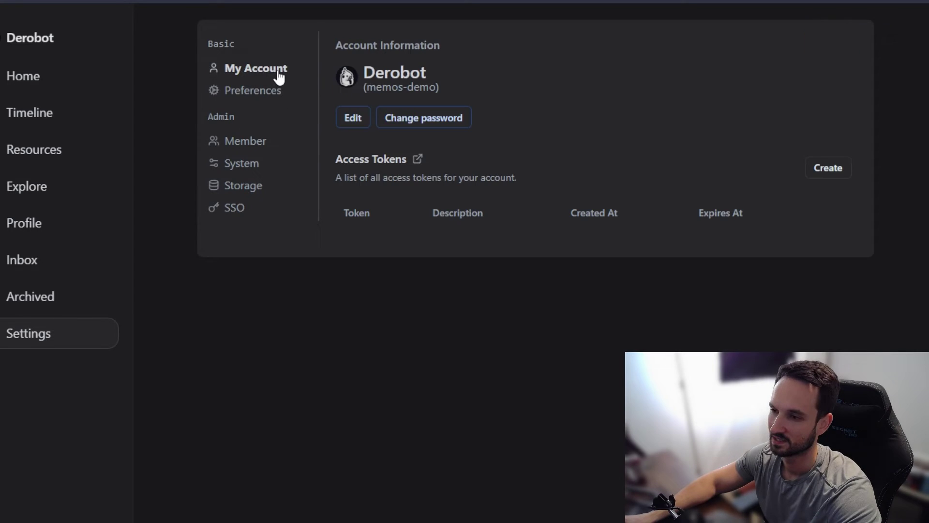
click(46, 80)
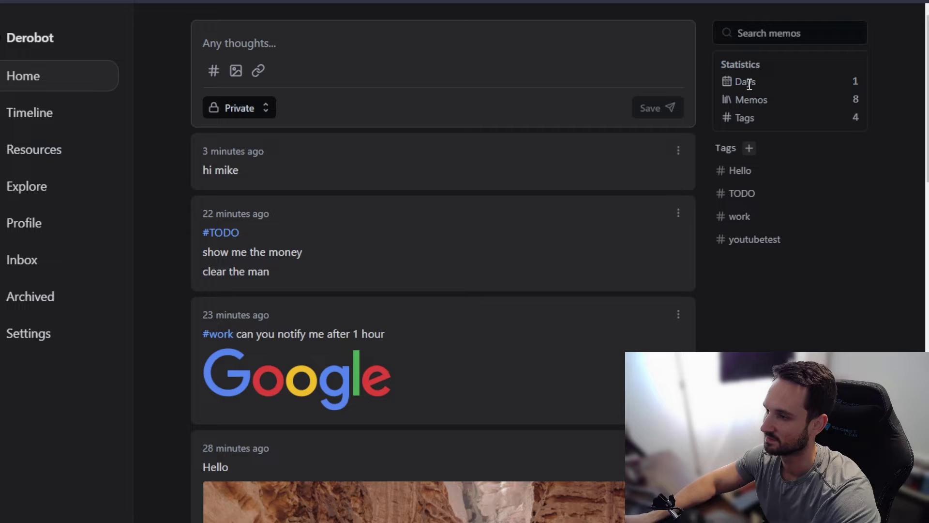
Step: Search the memos for 'notify' and highlight the matched word in the result
click(767, 33)
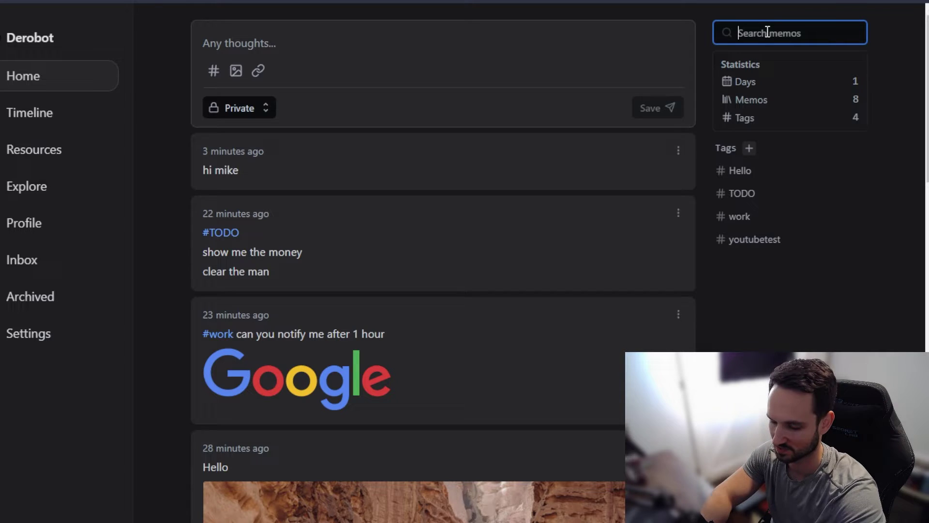
text(n)
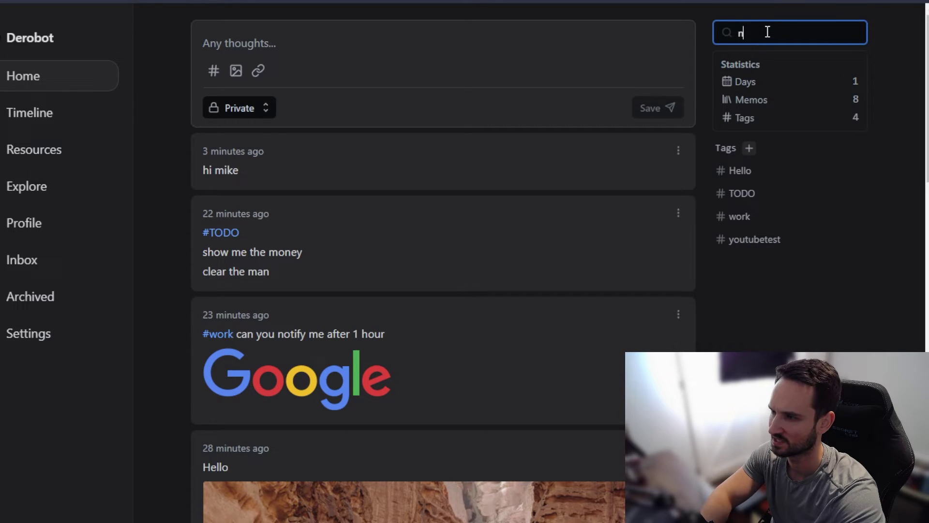
text(otify)
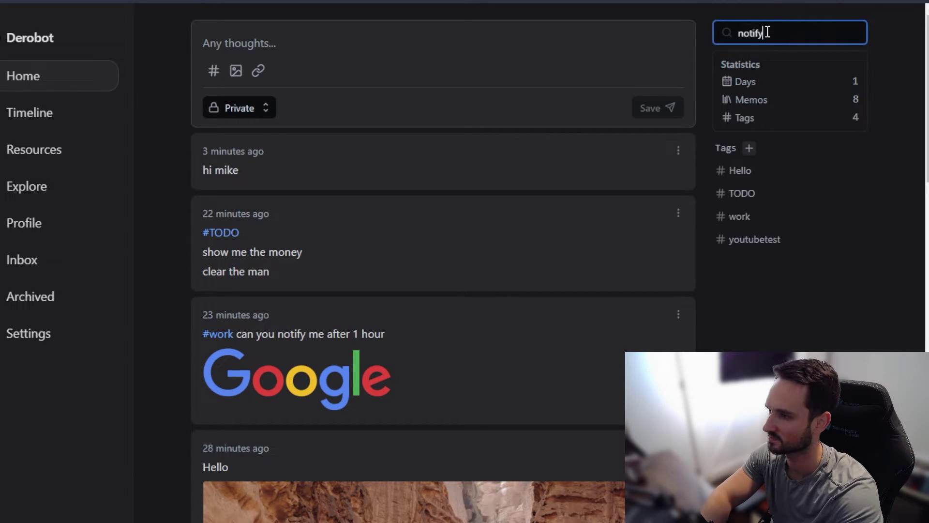
key(Return)
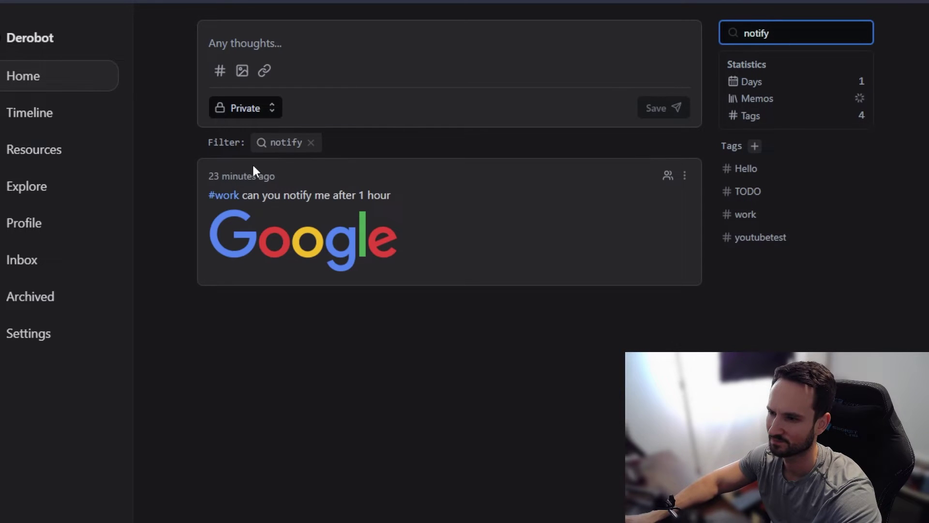
double_click(296, 196)
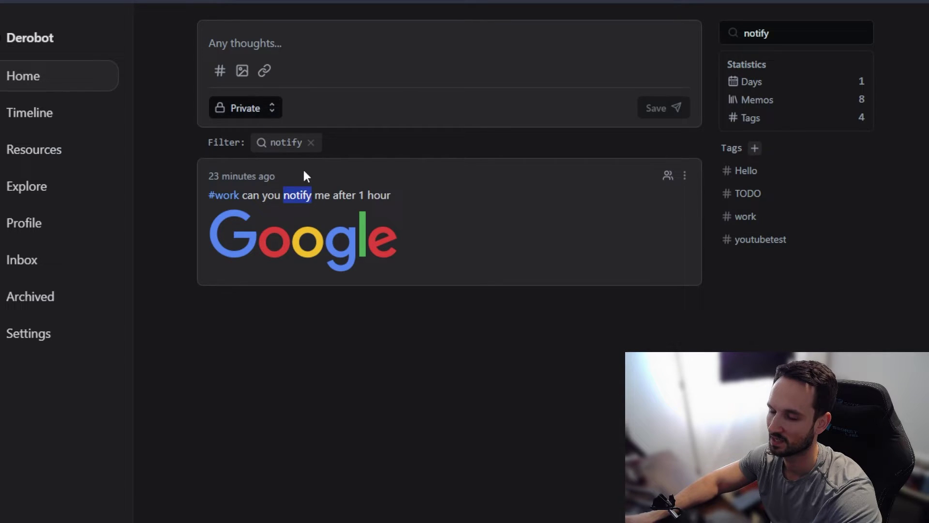
click(368, 335)
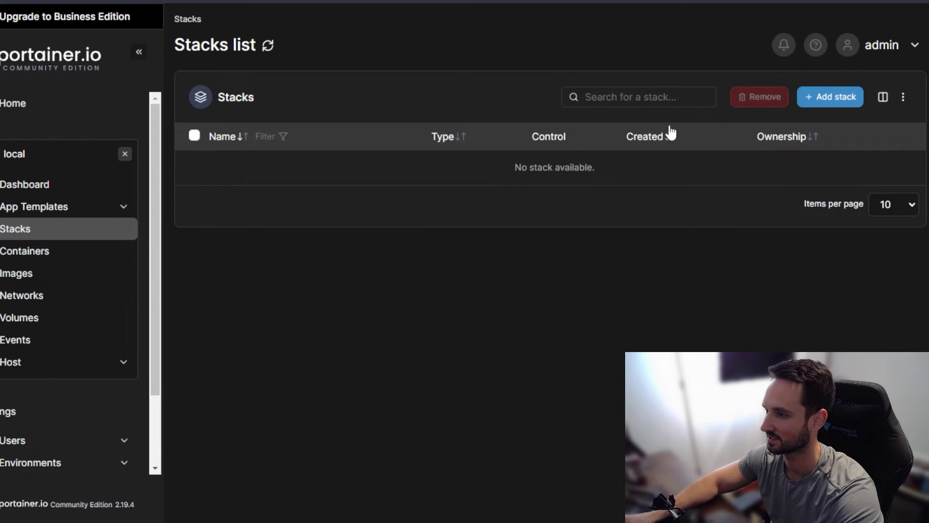
Step: Add a new Portainer stack named 'memos' and place the caret in the web compose editor
click(843, 100)
text(m)
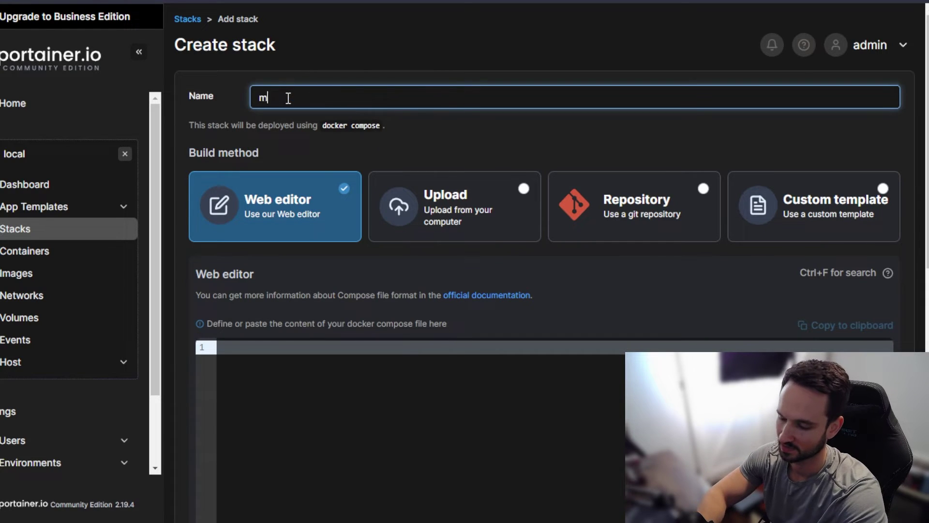
text(emos)
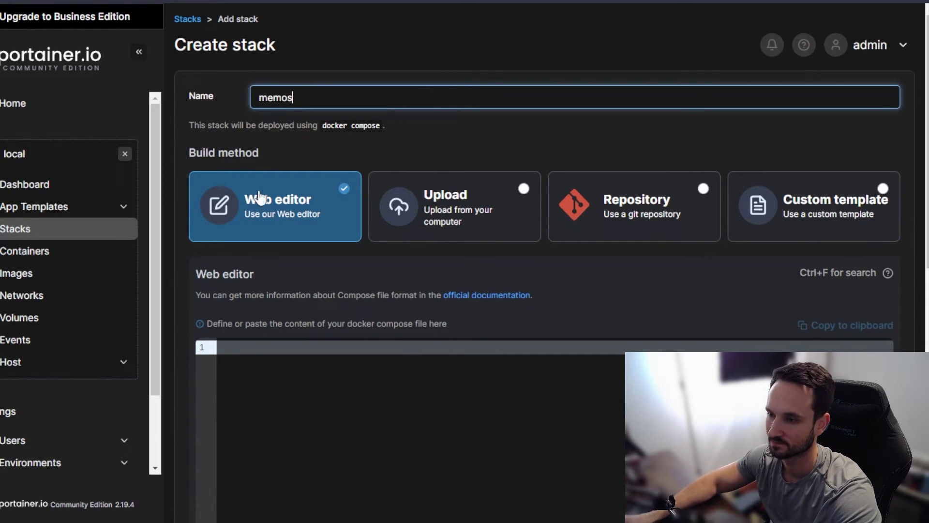
scroll(306, 223, down, 1)
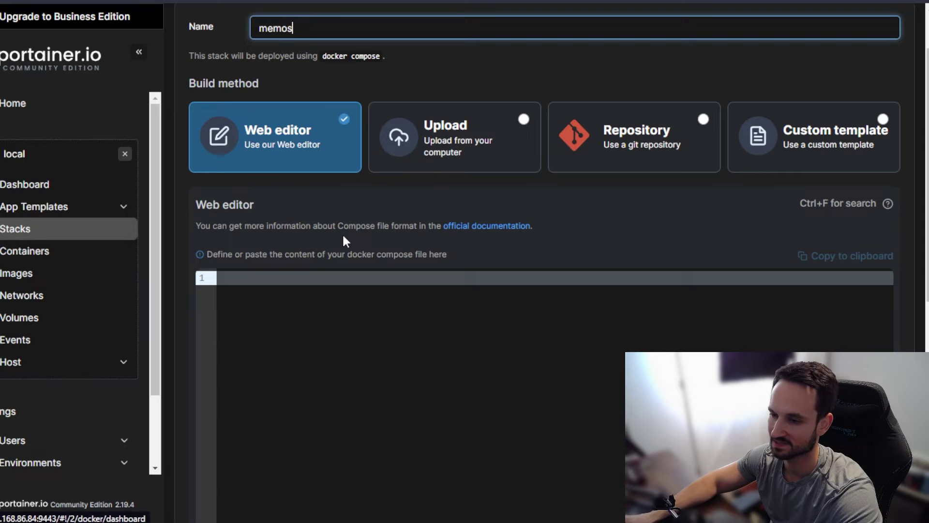
scroll(345, 226, up, 1)
scroll(319, 169, up, 1)
scroll(304, 342, down, 2)
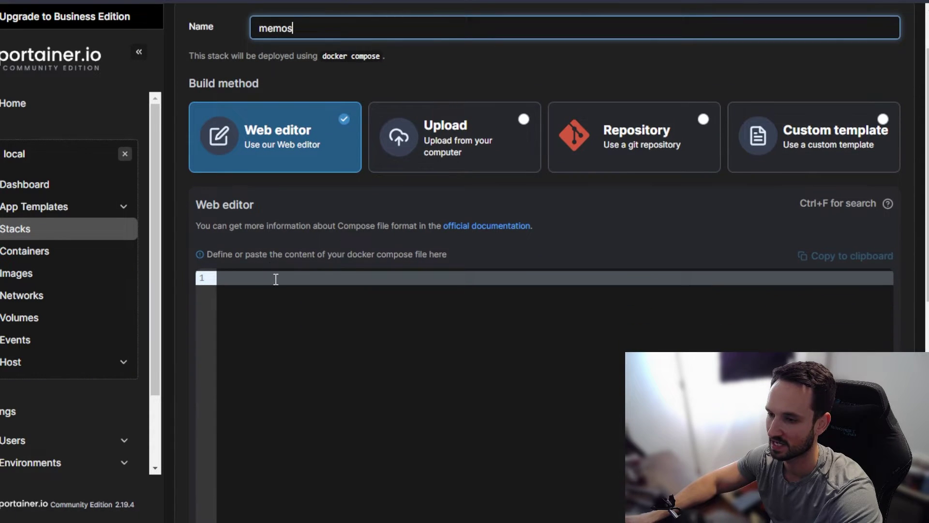
click(276, 279)
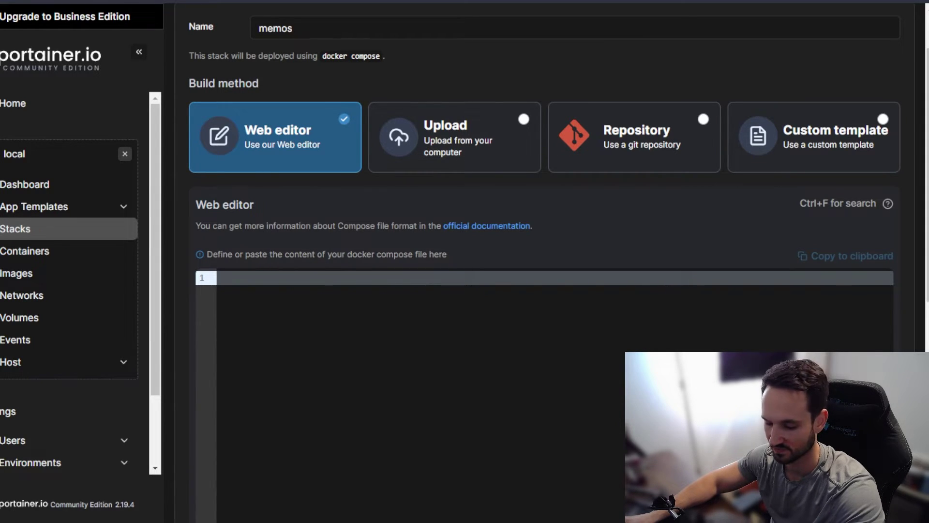
text(version: "3.0" services:   memos:     image: ghcr.io/usememos/memos:latest     container_name: memos     volumes:       - /home/docker/memos/:/var/opt/memos     ports:       - 5230:5230)
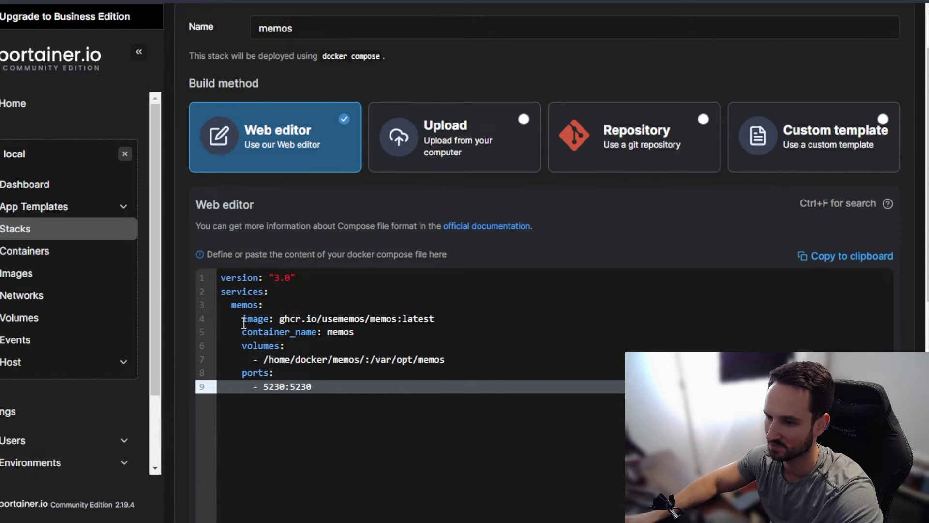
drag(283, 320, 436, 319)
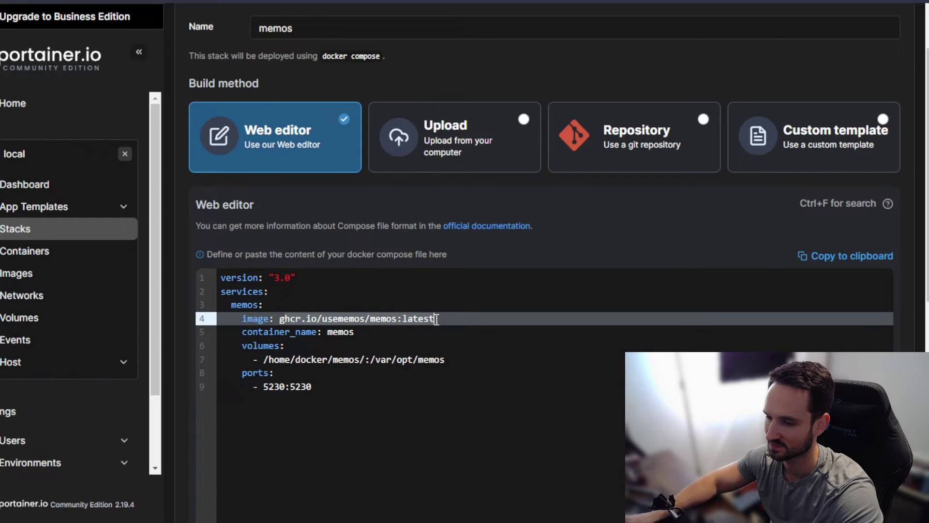
click(349, 335)
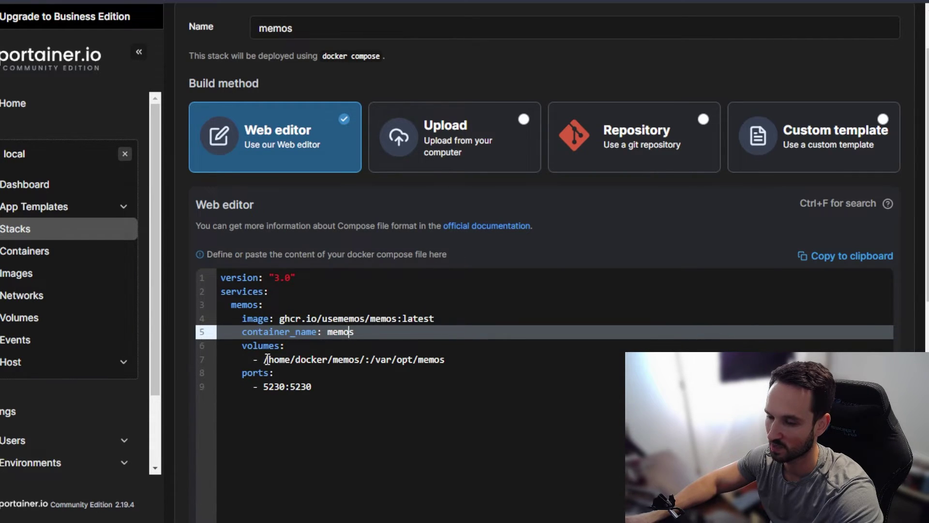
drag(266, 360, 358, 357)
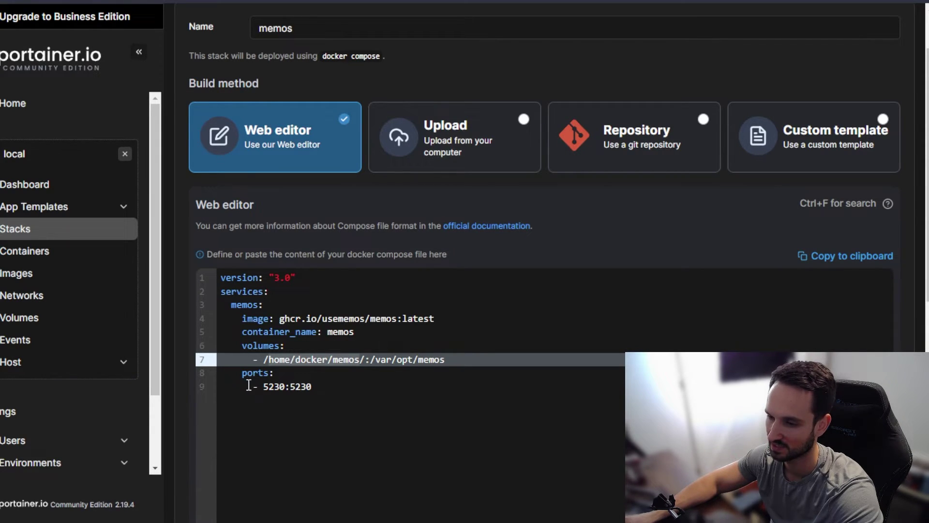
drag(263, 386, 317, 389)
click(318, 389)
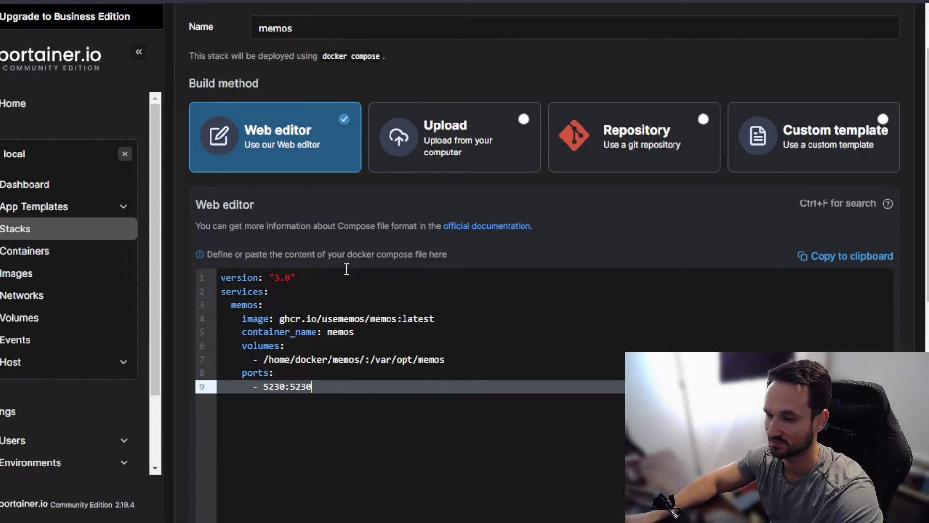
Step: Deploy the memos stack and bring up the Containers list
scroll(457, 394, down, 4)
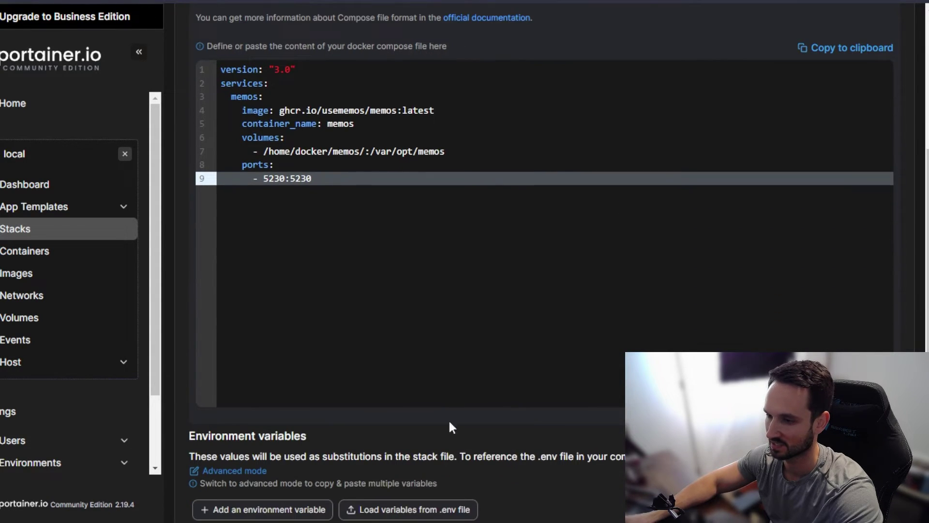
scroll(444, 425, down, 4)
click(262, 500)
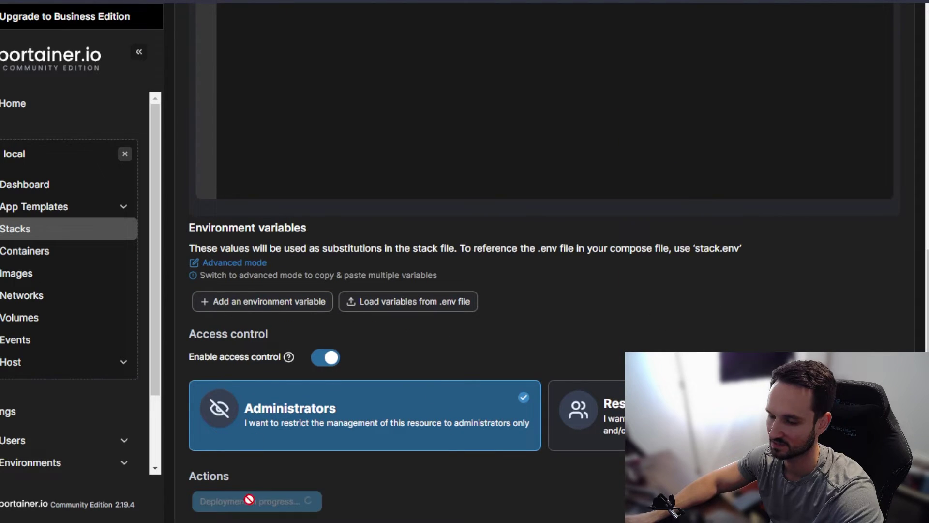
scroll(536, 371, up, 8)
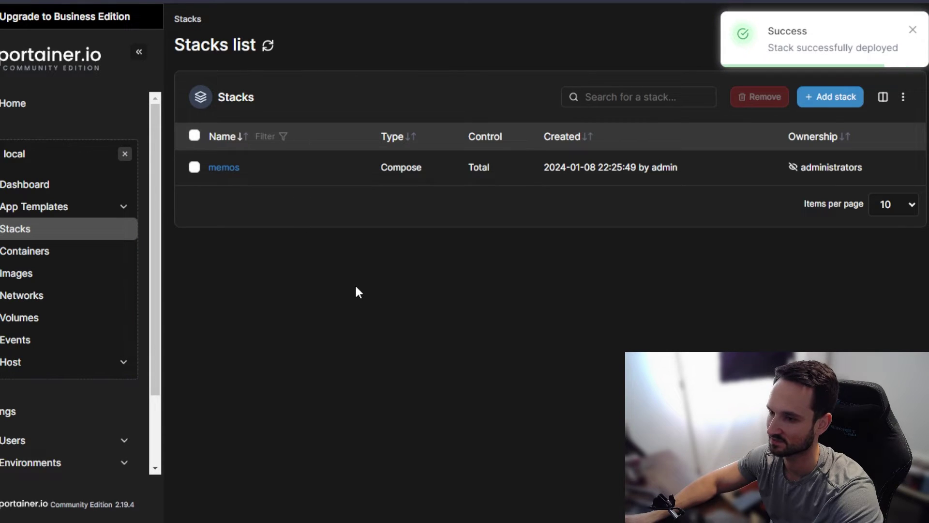
click(17, 251)
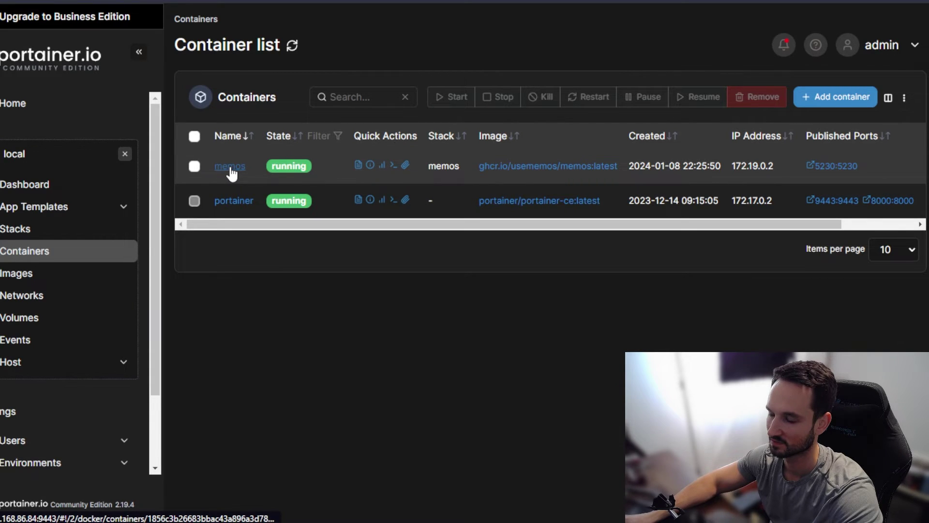
Step: Check the memos container's logs for Memos 0.18.0 running on port 5230
click(231, 167)
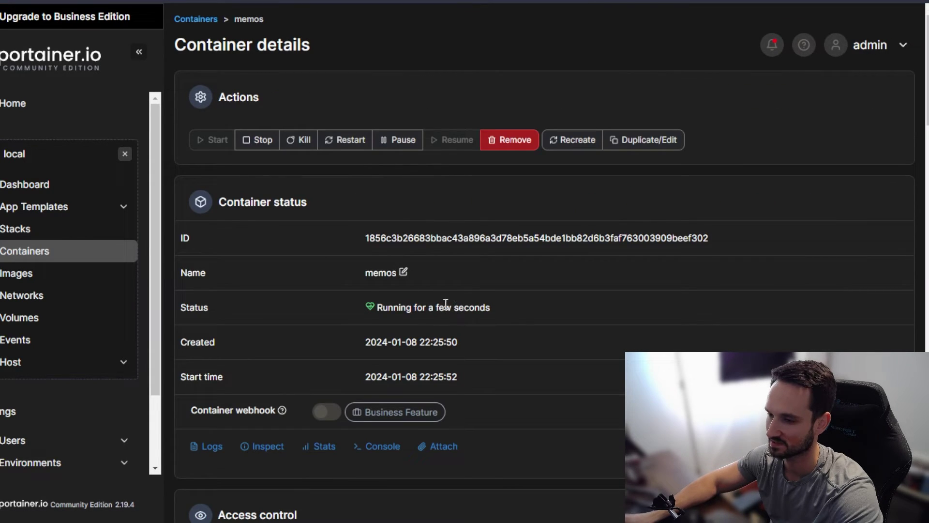
scroll(467, 312, down, 1)
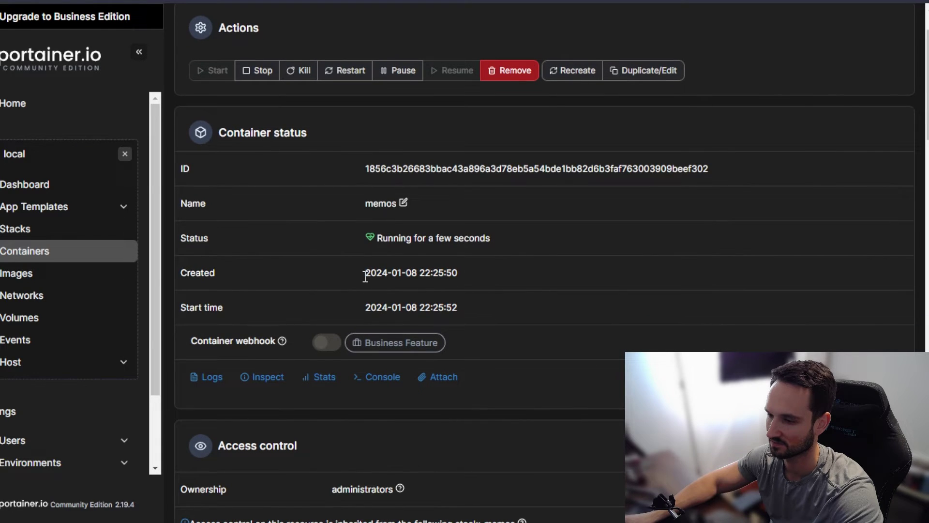
click(209, 382)
scroll(255, 436, down, 2)
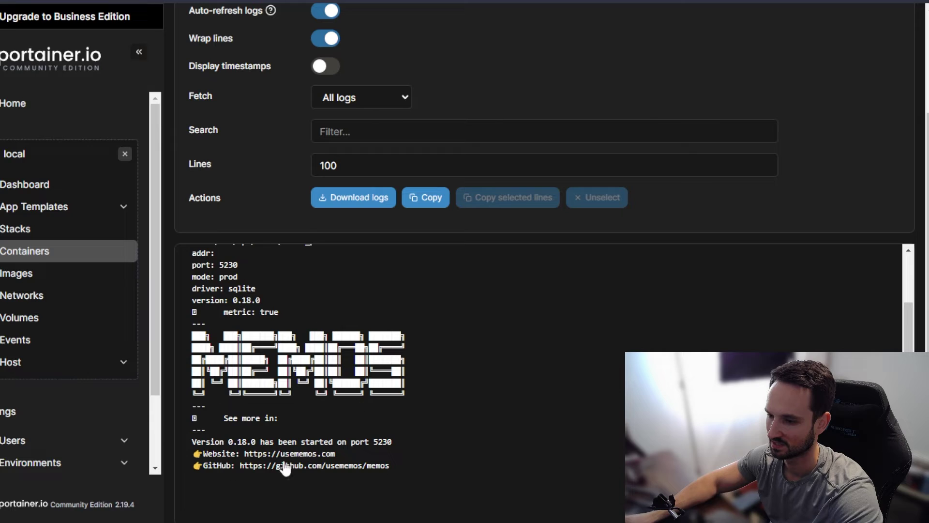
scroll(358, 467, up, 1)
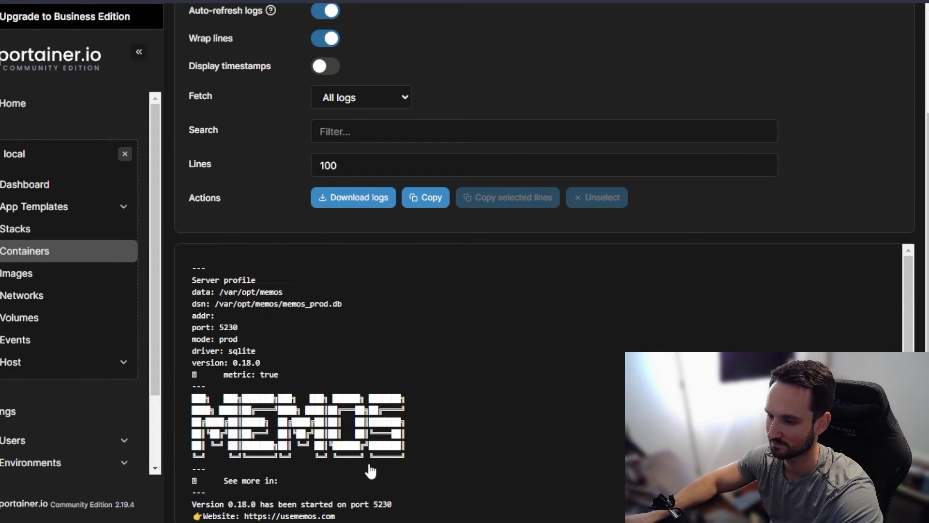
scroll(370, 471, down, 1)
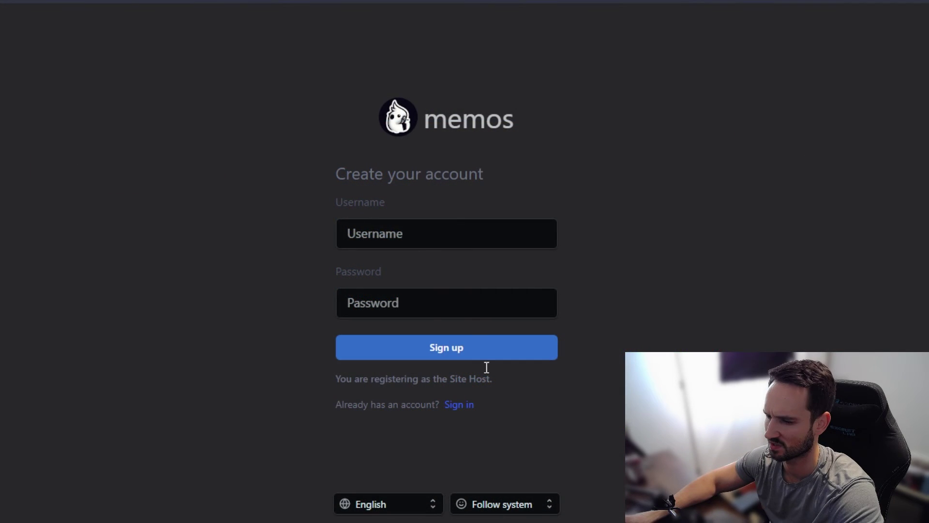
Step: Sign up the first Memos account by entering a username and password
click(416, 238)
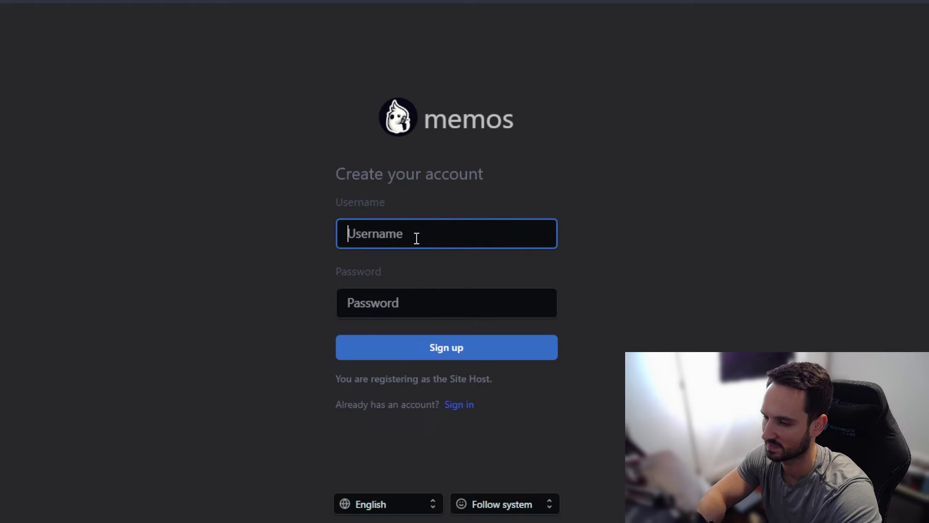
text(nik)
key(Tab)
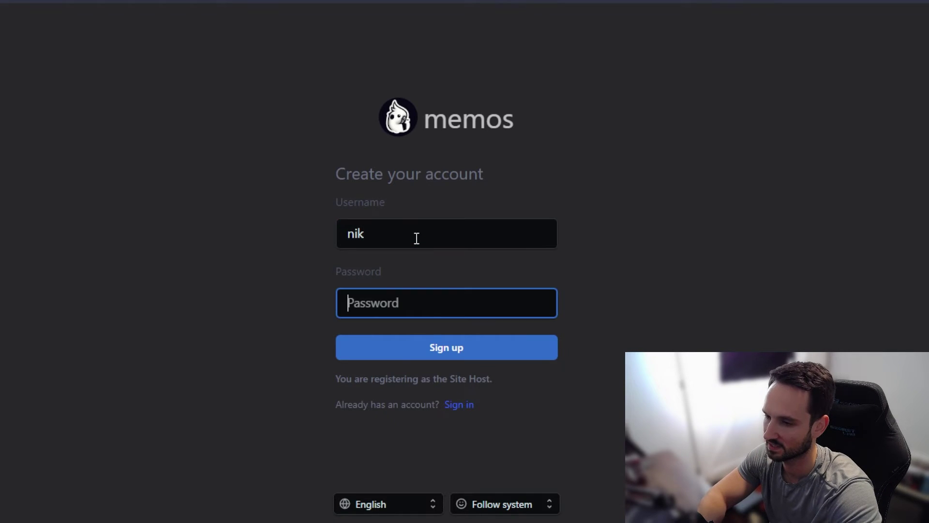
text(*****)
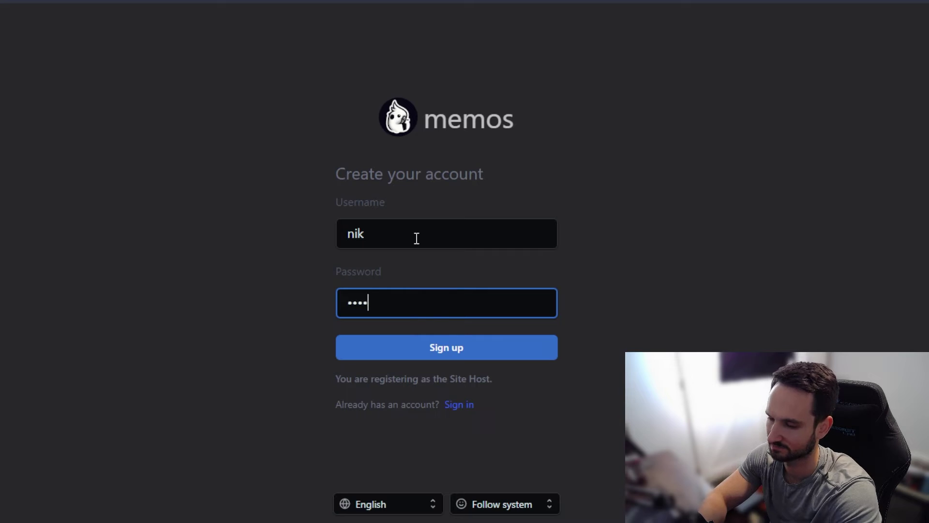
text(***********)
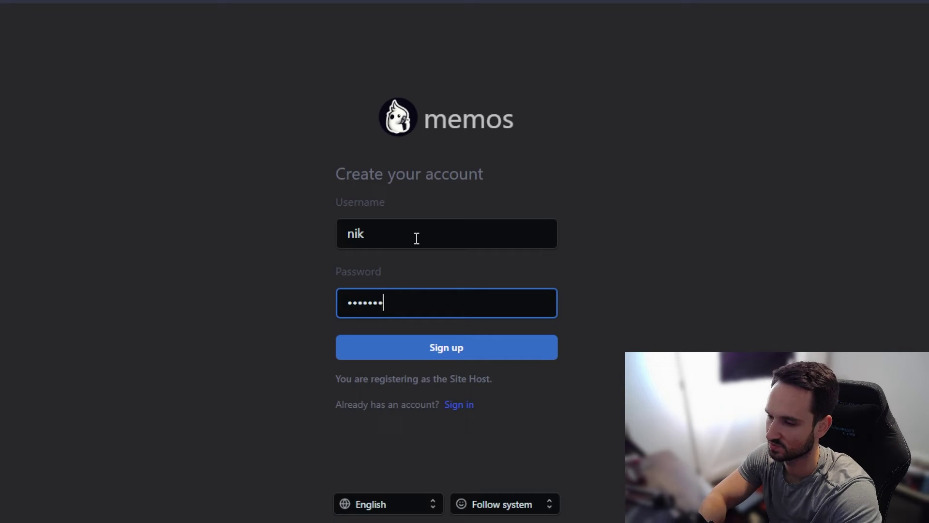
key(Return)
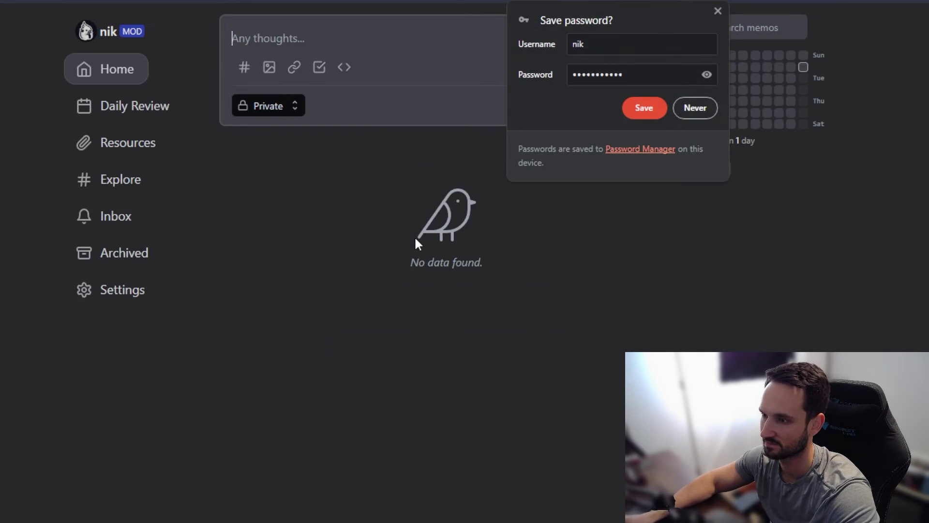
Step: Dismiss the password-save prompt and browse Daily Review and Resources before returning Home
click(718, 11)
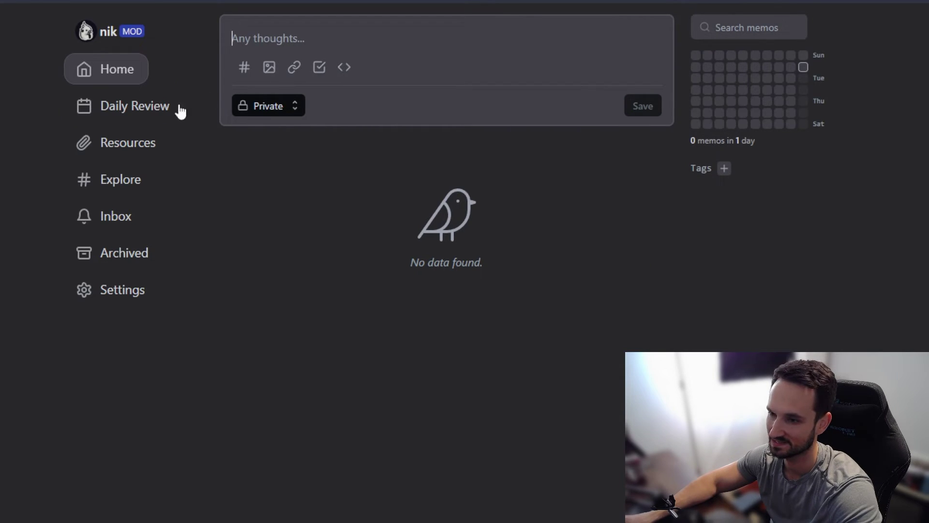
click(122, 120)
click(128, 152)
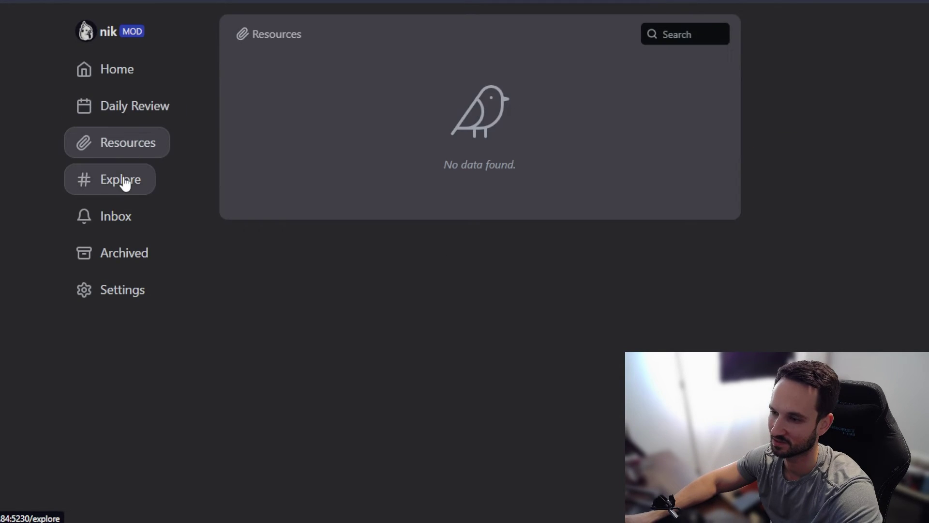
click(119, 73)
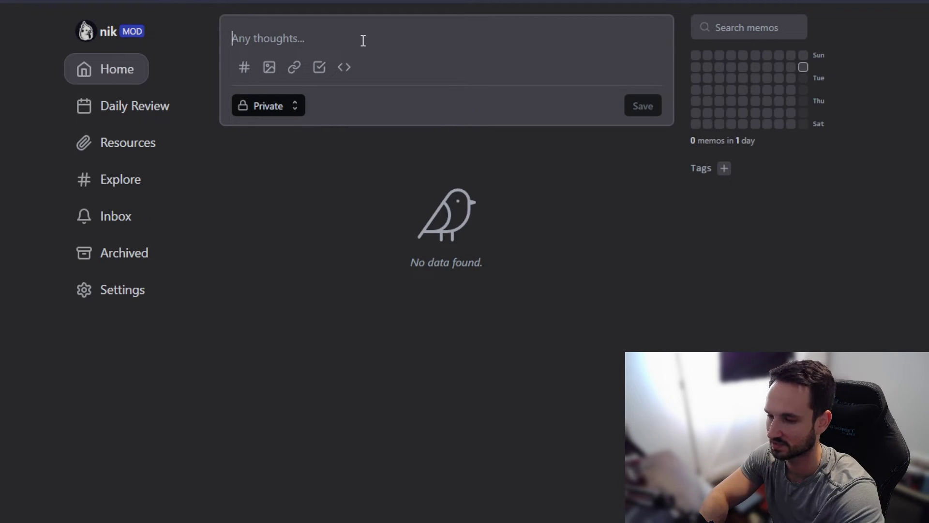
Step: Write 'Make chicken parm' with a '#dinner' tag line and save the memo
text(Make chicken parm)
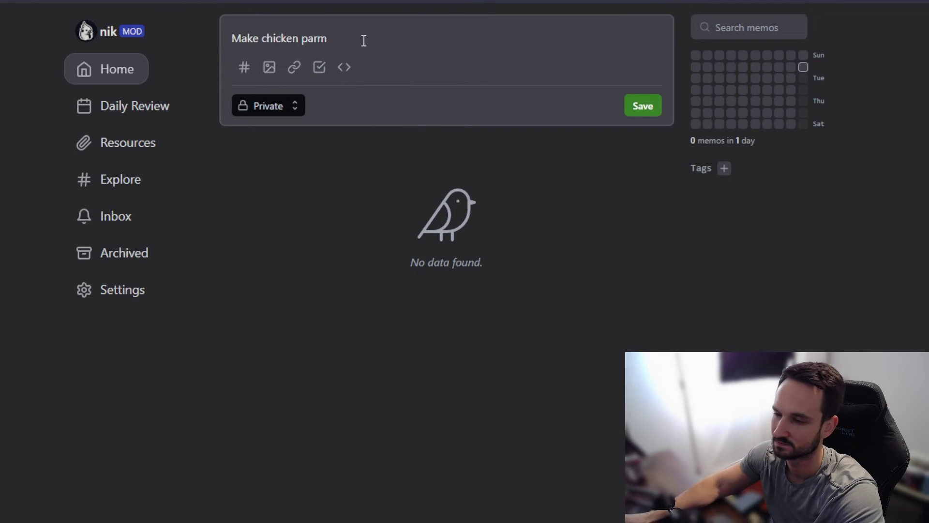
click(244, 68)
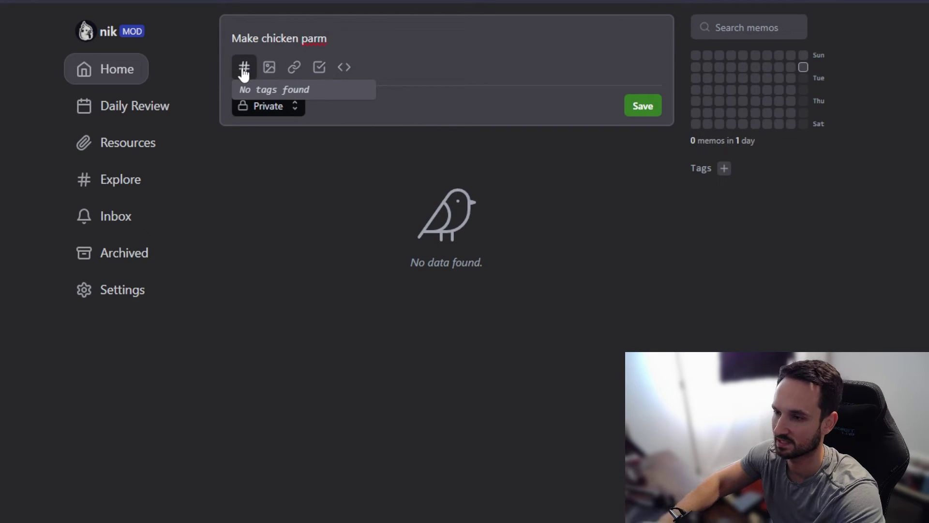
click(380, 56)
key(Return)
key(Return)
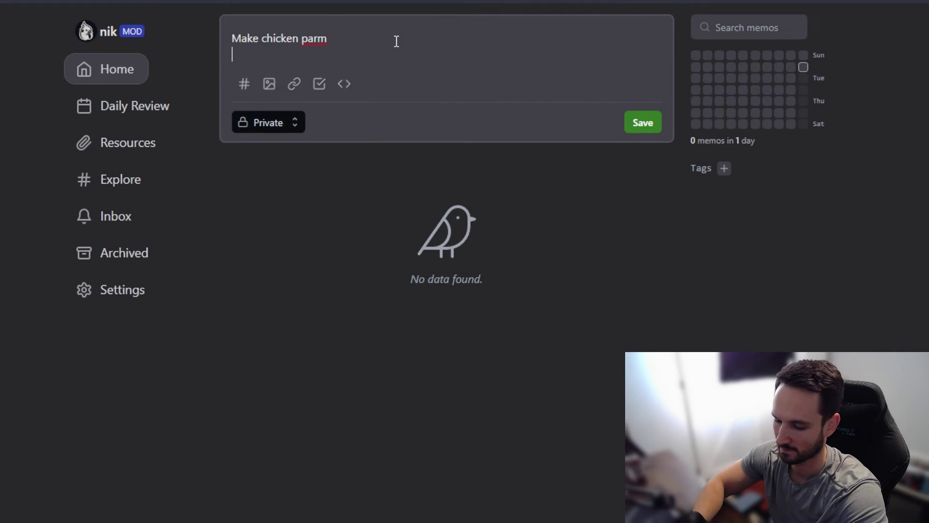
text(#dinner)
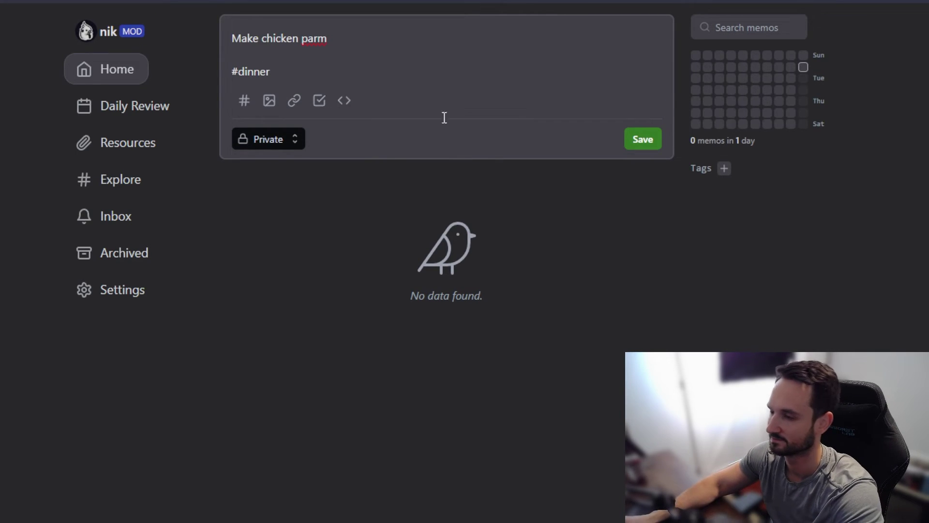
click(654, 140)
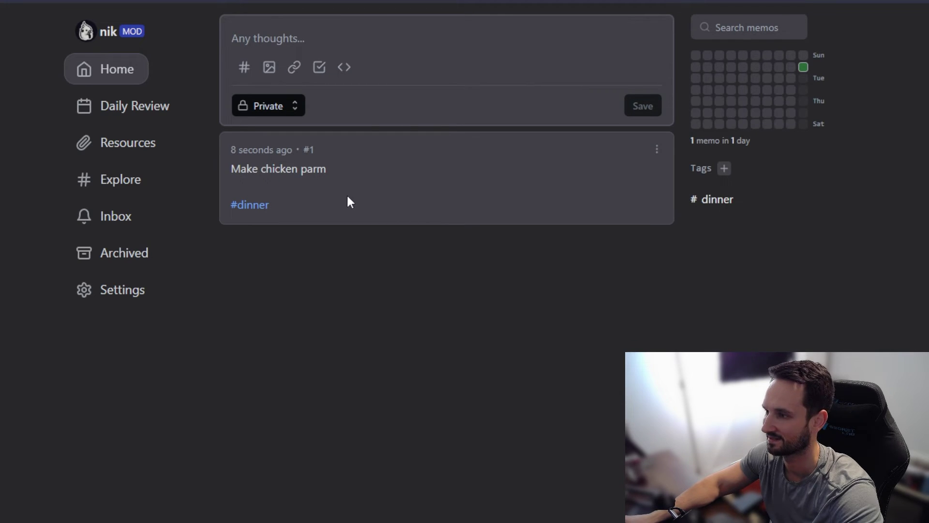
Step: Under Settings > Member, create a member account with the new member's username and password
click(118, 290)
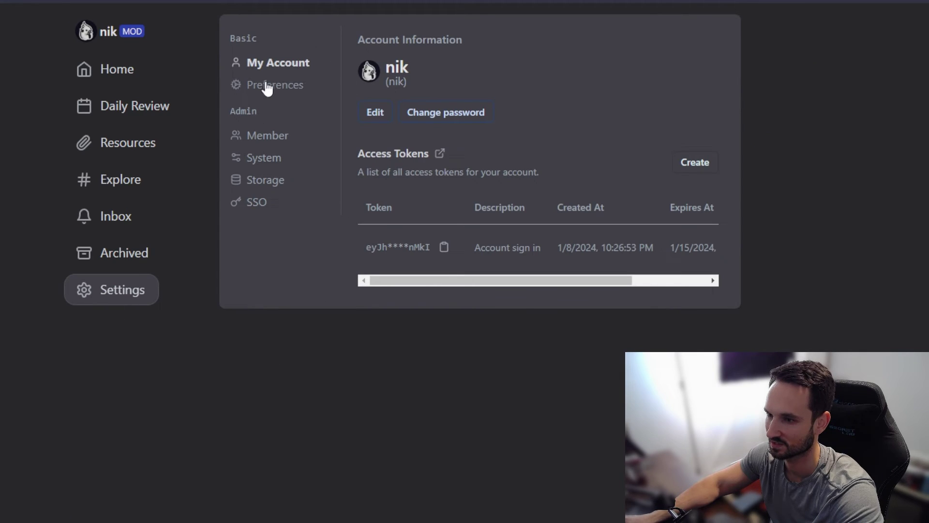
click(263, 140)
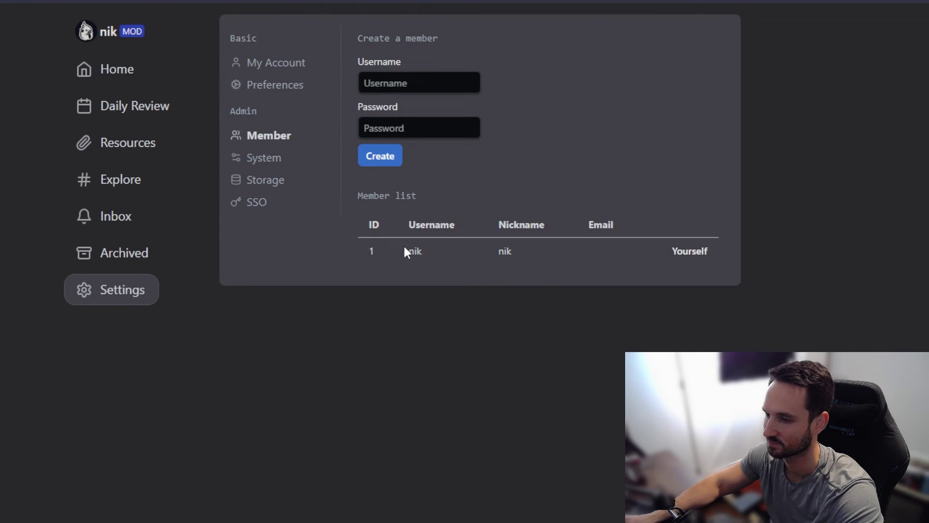
click(380, 83)
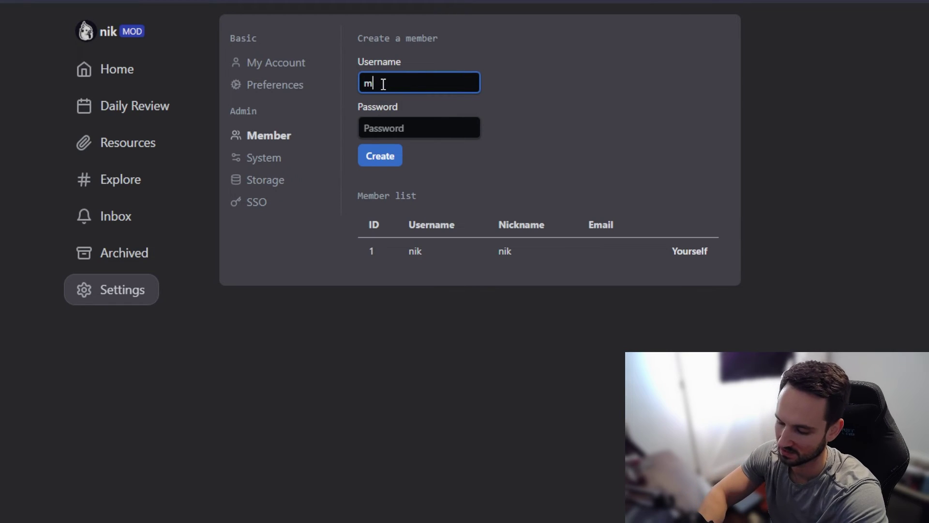
key(Tab)
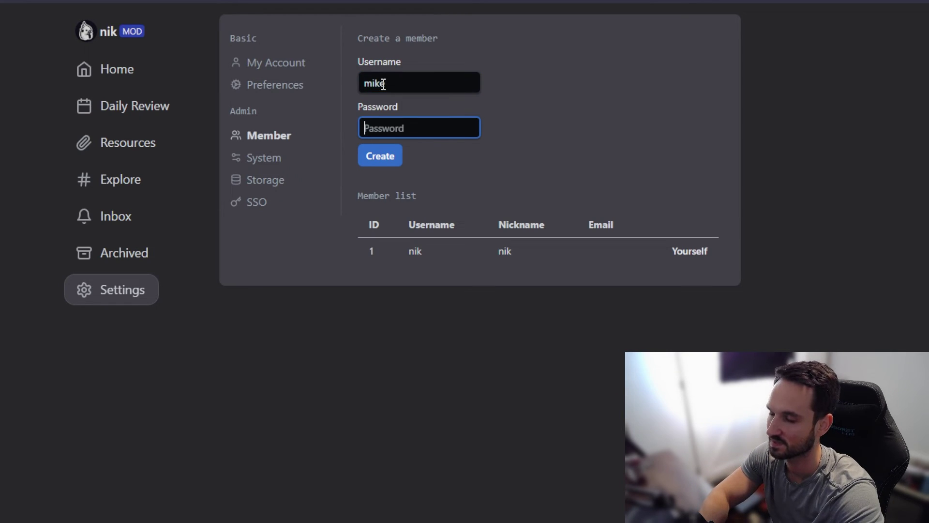
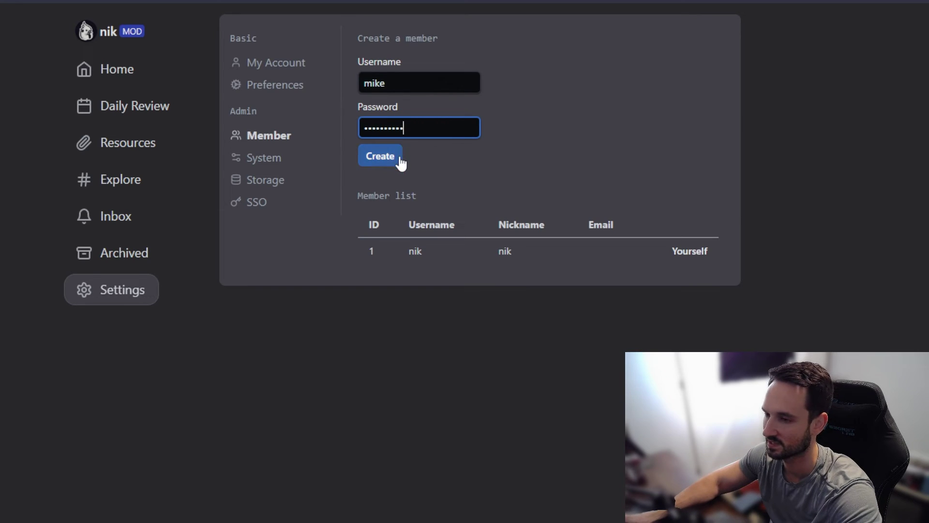
click(400, 159)
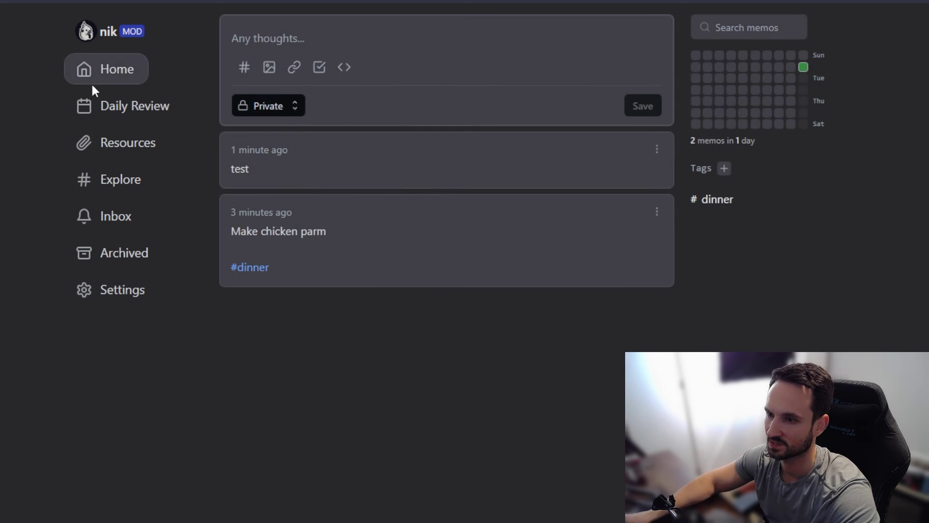
Step: Look through the editor's tag list, resource upload and memo reference dialogs without adding anything
click(244, 67)
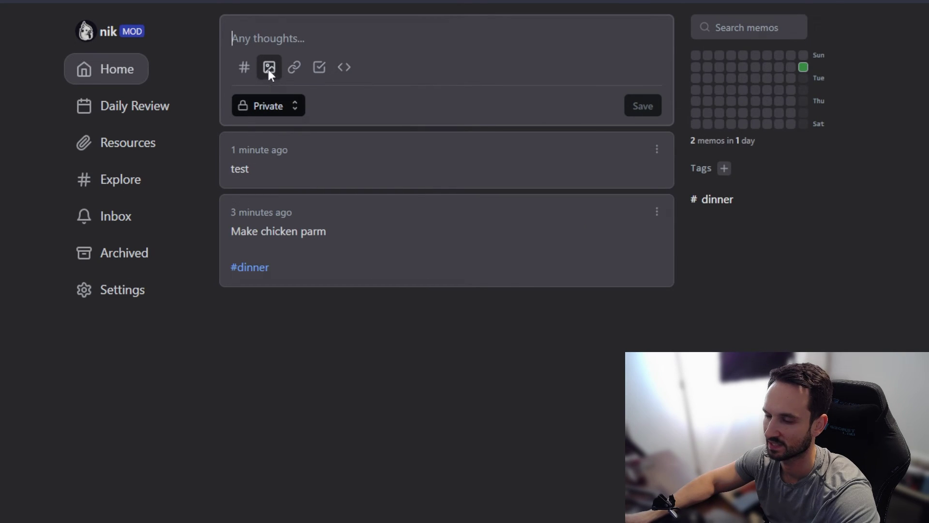
click(270, 69)
click(468, 123)
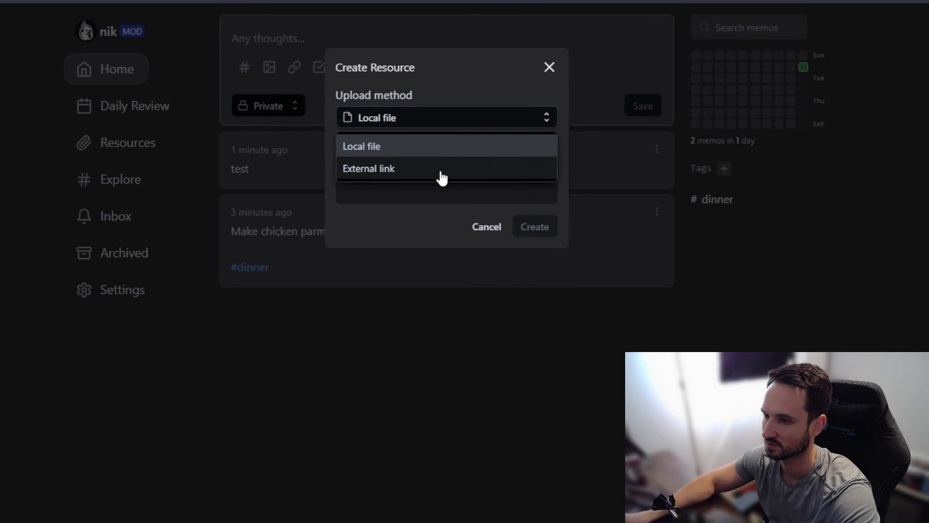
click(550, 68)
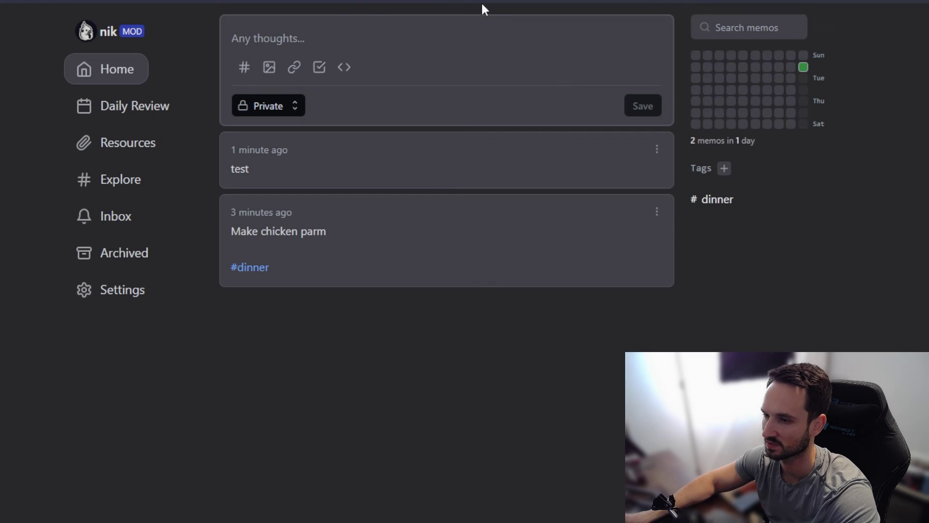
click(295, 68)
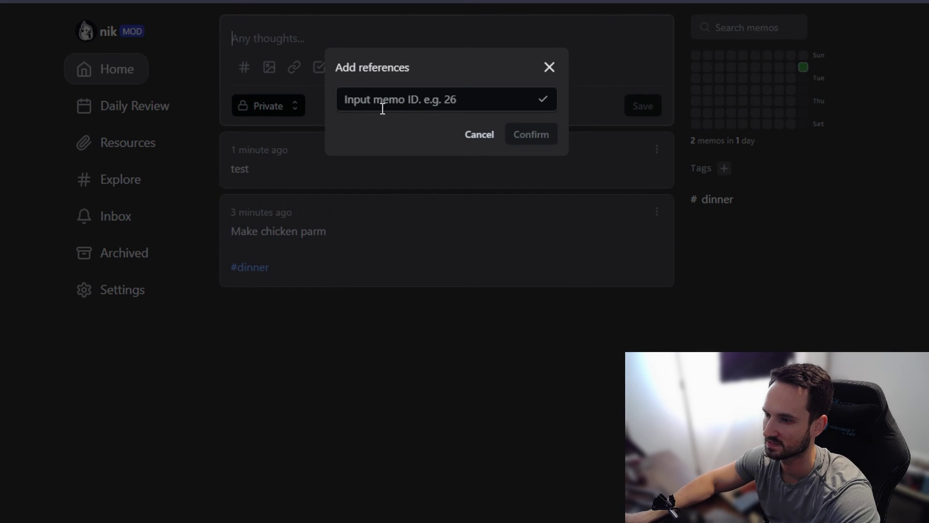
click(472, 105)
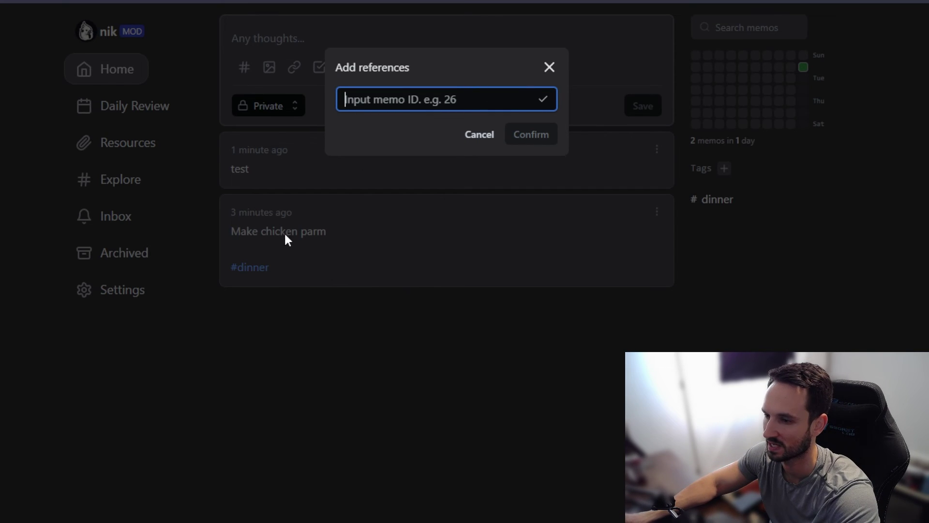
click(549, 68)
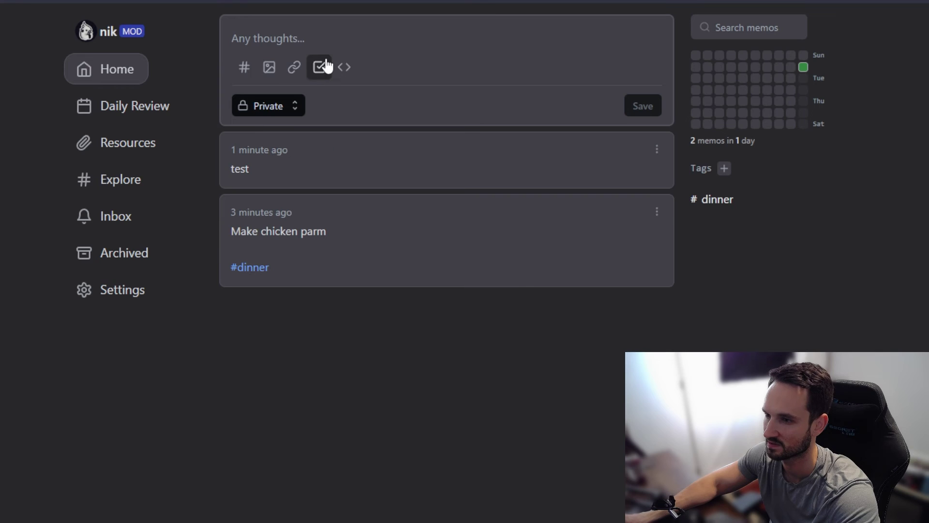
Step: Save a checklist memo with 'chicken' and 'breadcrumbs', then tick off chicken
click(319, 67)
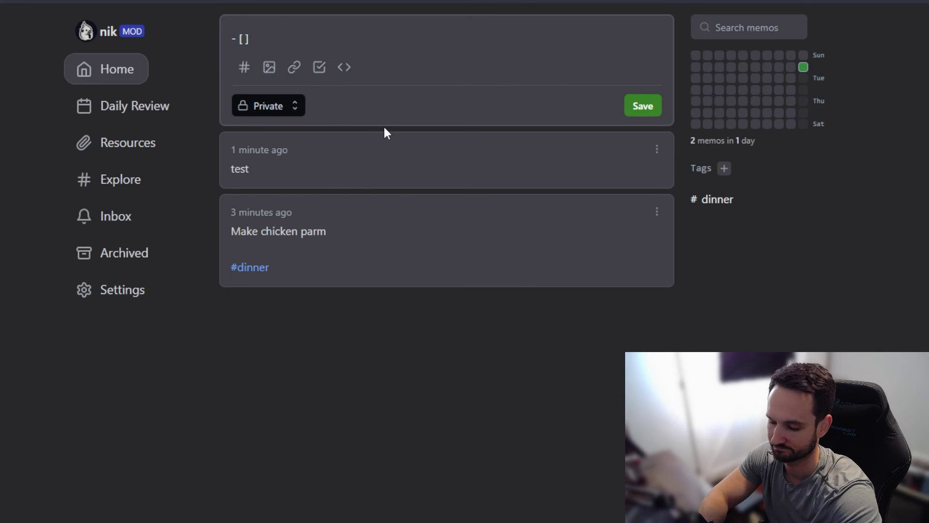
text(chicken)
key(Return)
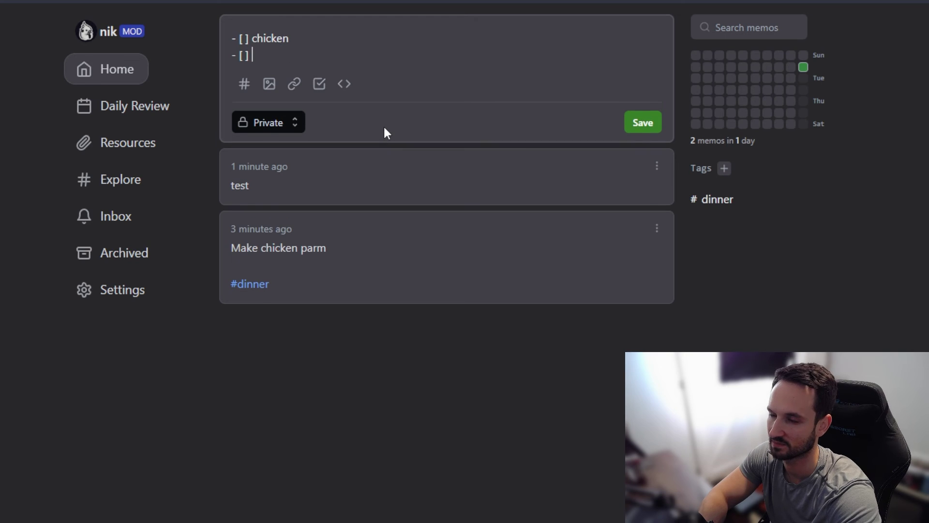
text(breadcrumbs)
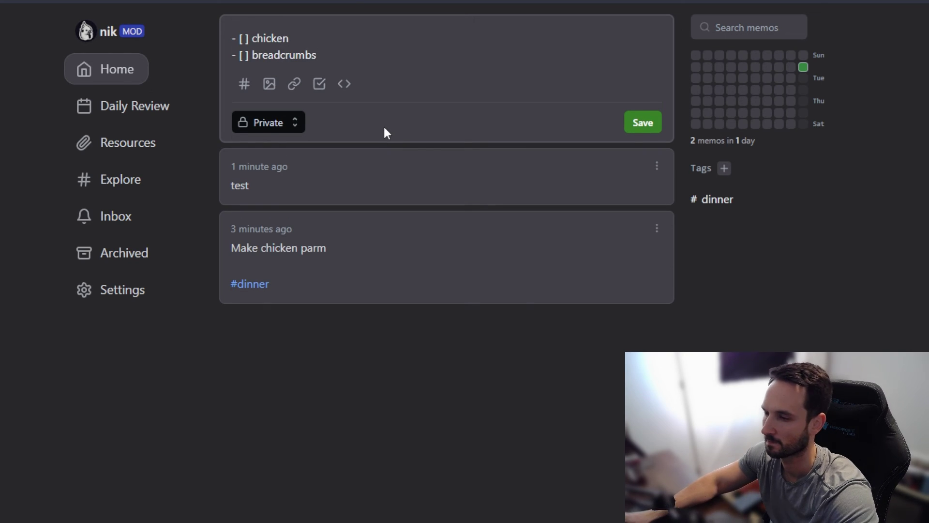
click(646, 121)
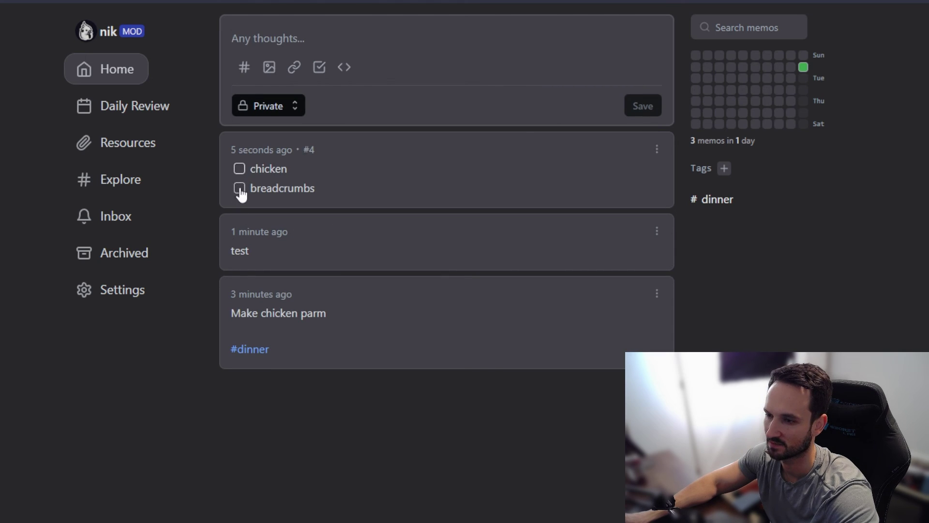
click(239, 168)
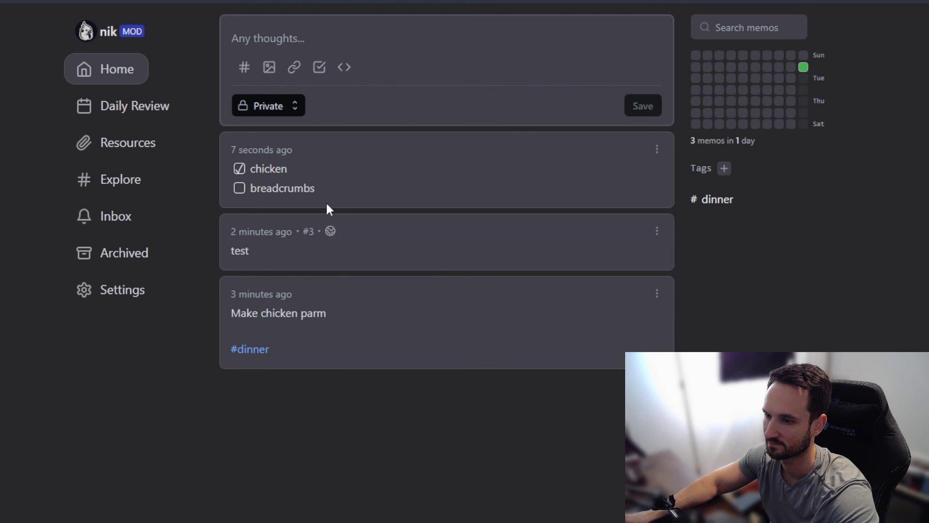
Step: Save a new memo holding a code block with the pasted docker-compose YAML
click(345, 67)
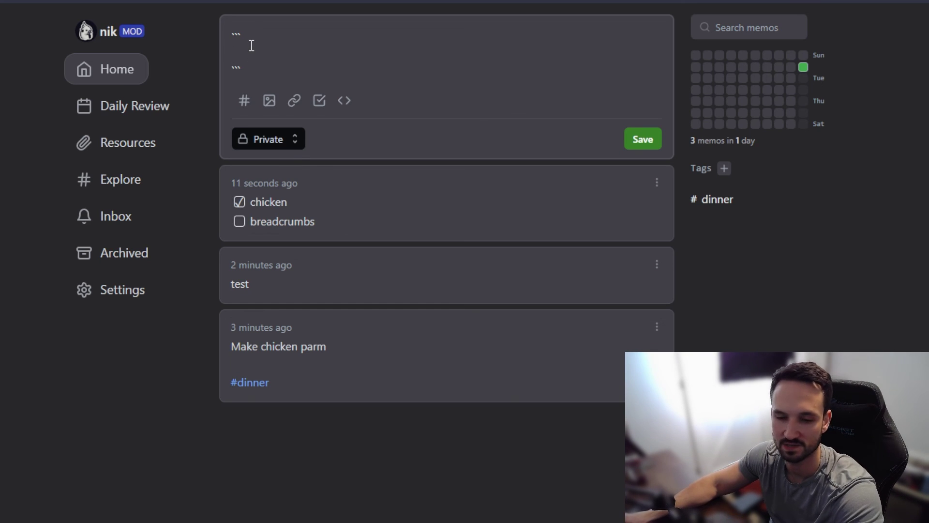
text(version: "3.0" services:   memos:     image: ghcr.io/usememos/memos:latest     container_name: memos     volumes:       - /home/docker/memos/:/var/opt/memos     ports:       - 5230:5230)
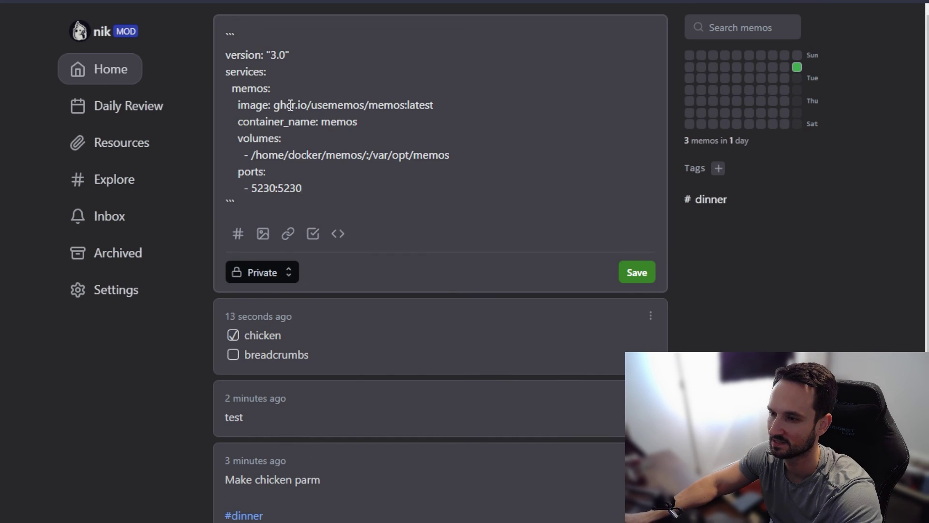
click(638, 272)
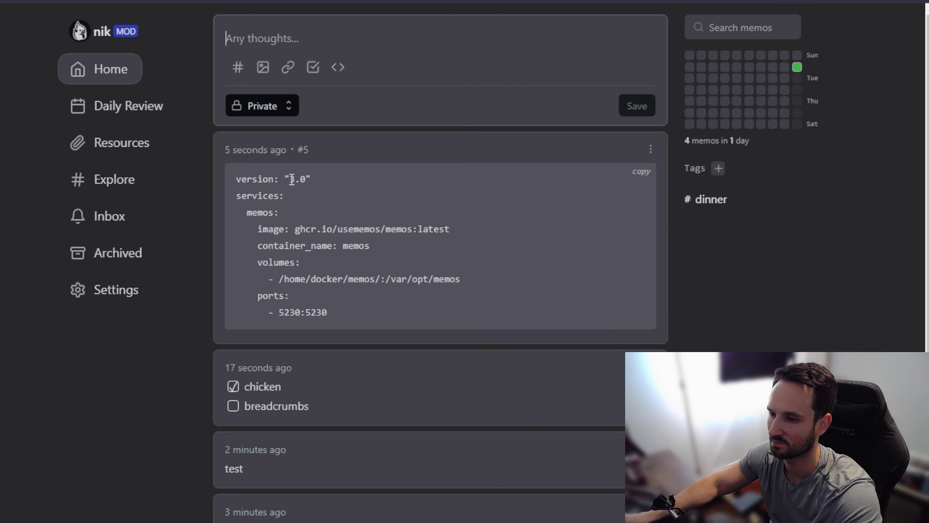
scroll(352, 307, down, 2)
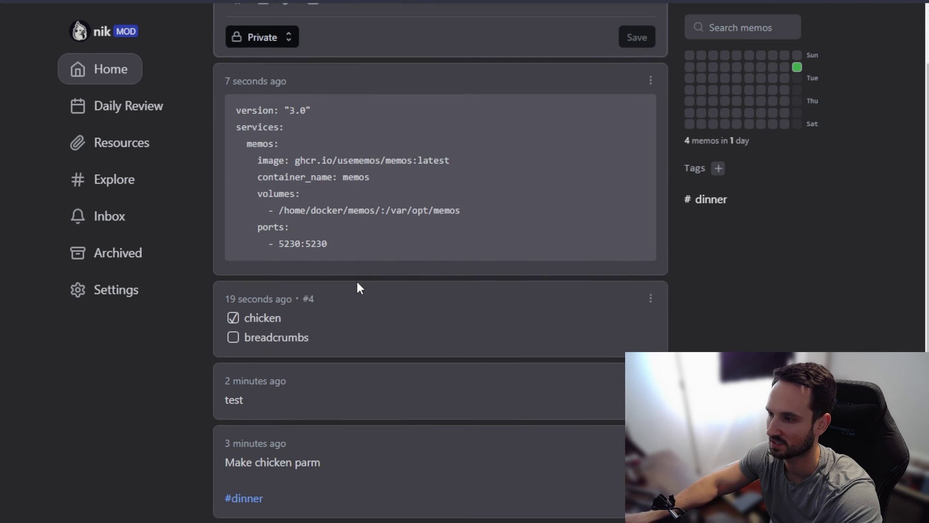